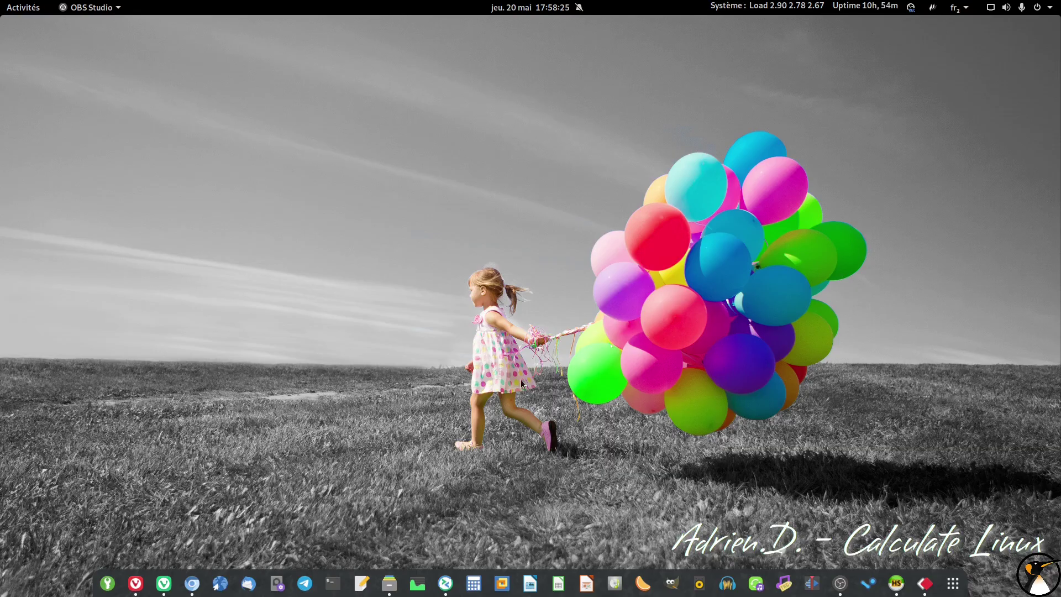
# Step: Bring up the AnyDesk phone session and play Macroform-Simplicity.ogg from the shazam folder, placing the file window and player on either side of the phone
pyautogui.click(927, 589)
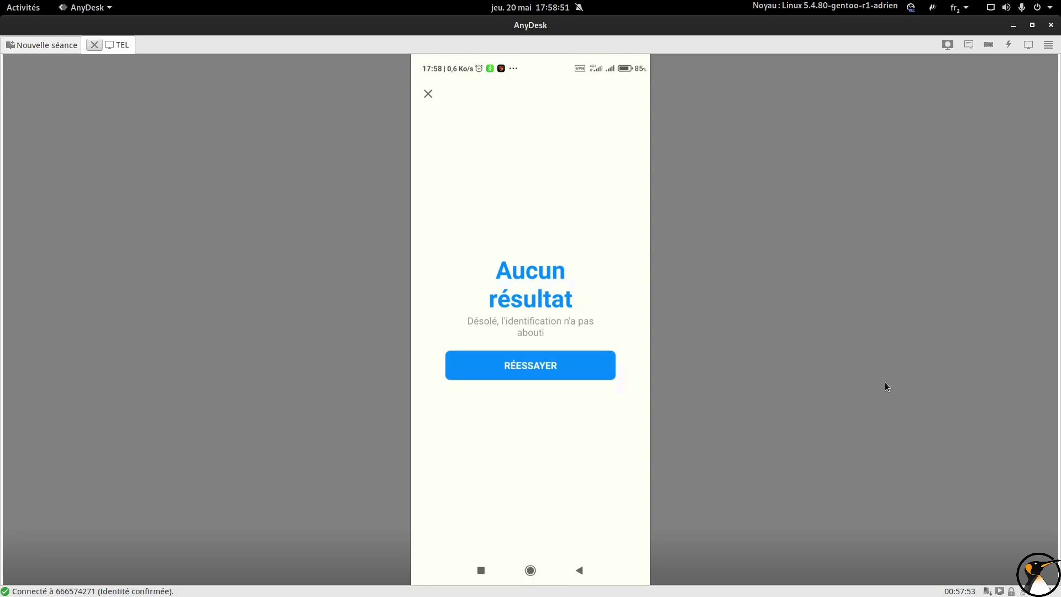
pyautogui.moveTo(531, 589)
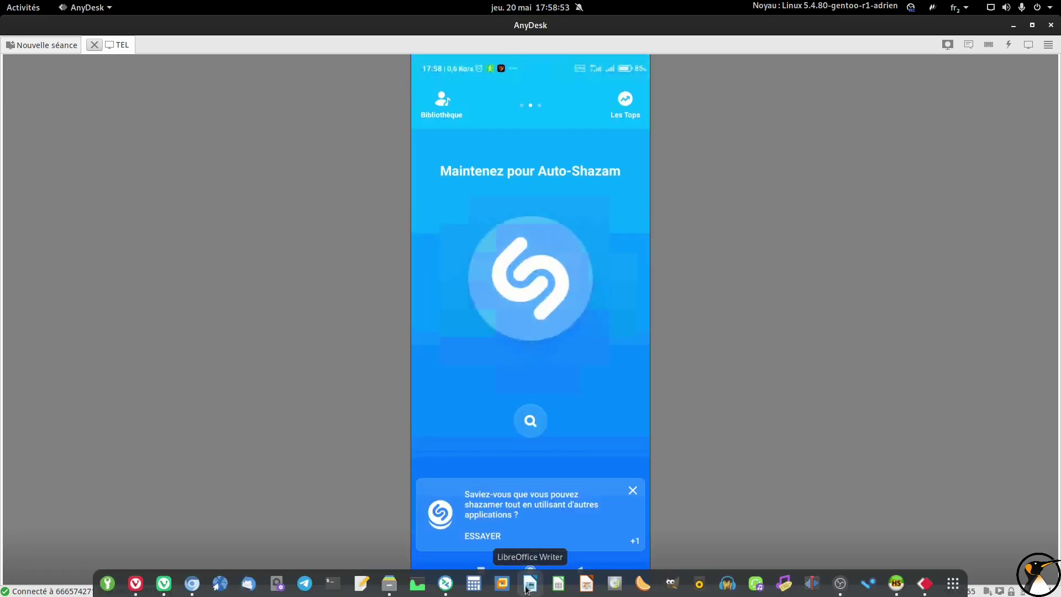
pyautogui.click(390, 583)
pyautogui.moveTo(659, 100); pyautogui.dragTo(218, 90)
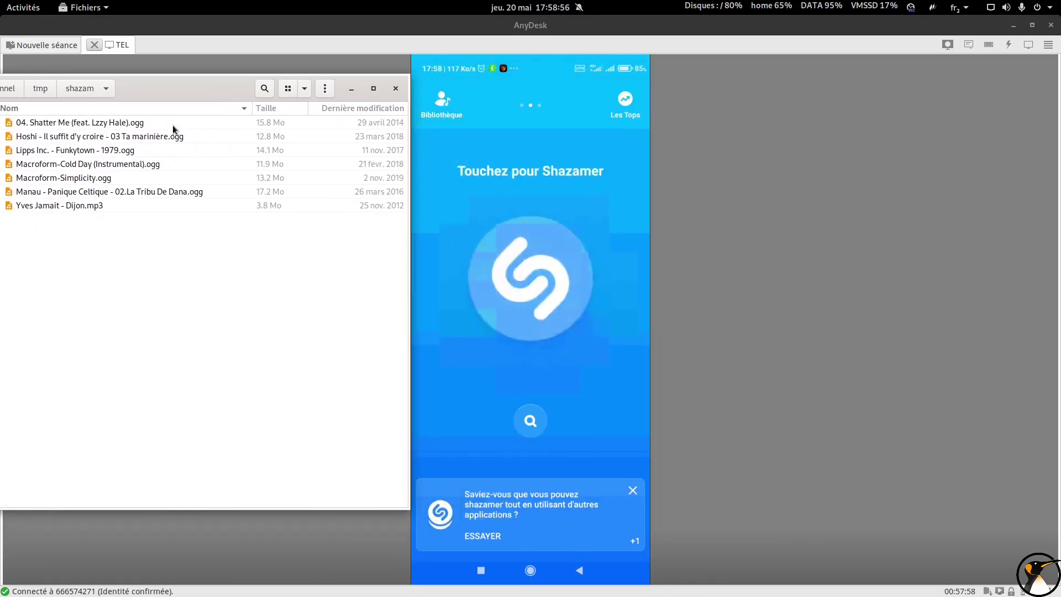
pyautogui.doubleClick(75, 179)
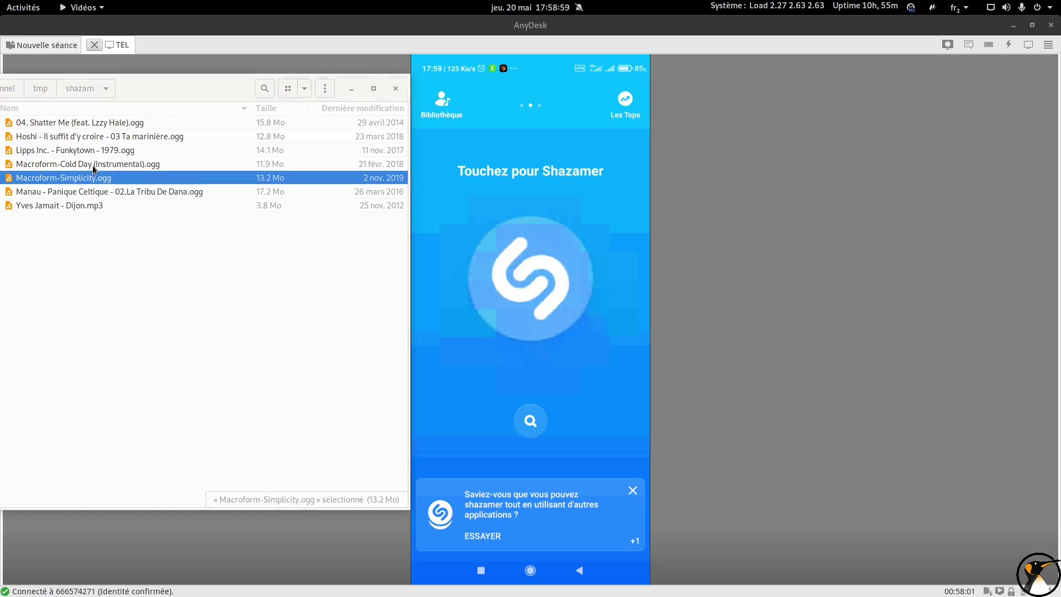
pyautogui.moveTo(127, 55); pyautogui.dragTo(780, 124)
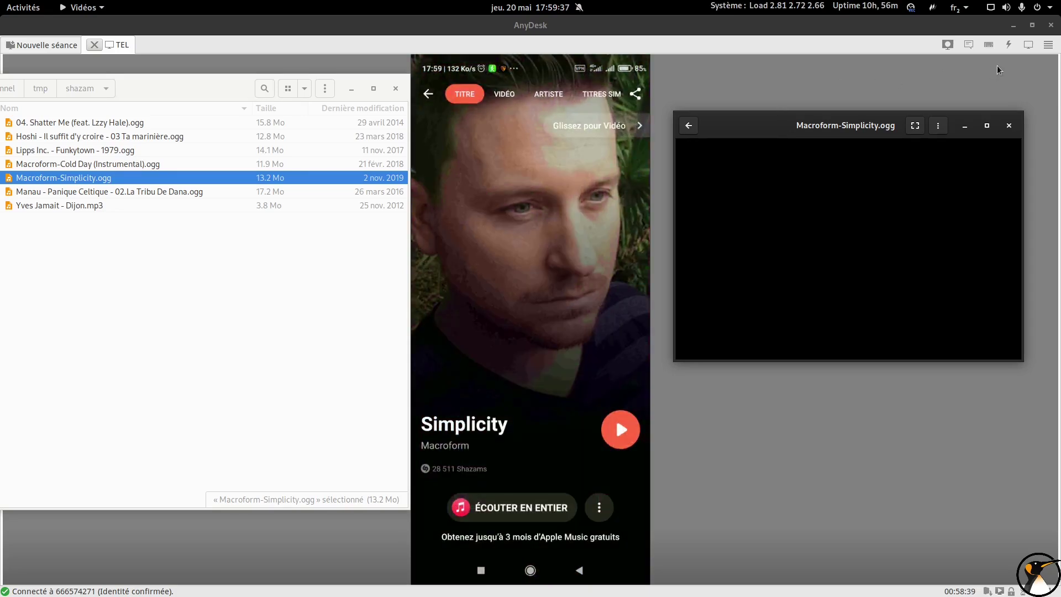
# Step: Close the video player, minimise the AnyDesk session and move the file window to the middle of the desktop
pyautogui.hotkey('ctrl', 'q')
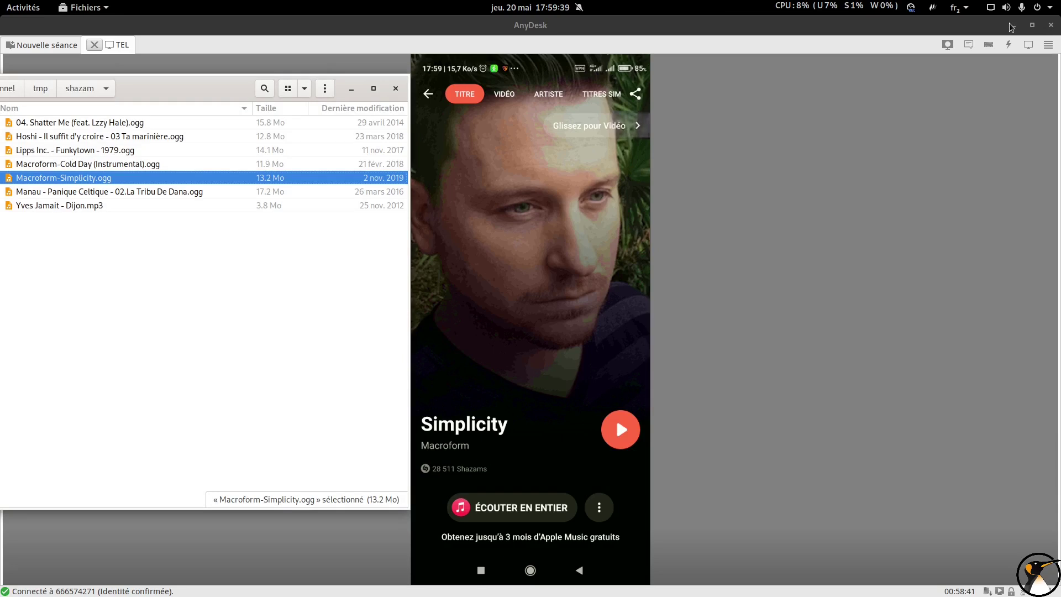
pyautogui.click(1011, 26)
pyautogui.moveTo(197, 88); pyautogui.dragTo(597, 78)
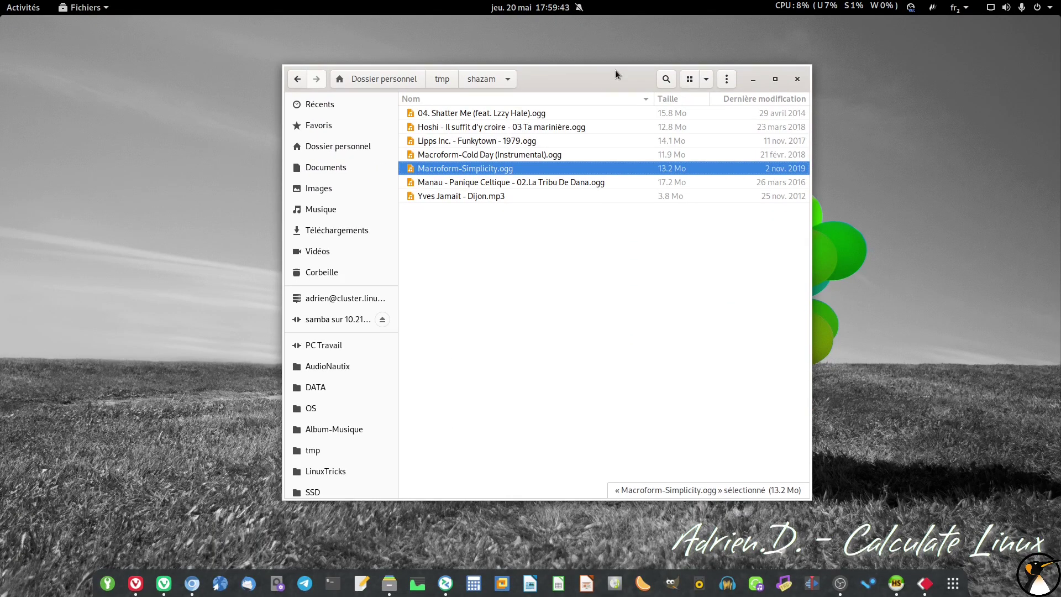
# Step: Read the SongRec README's installation instructions on GitHub in Vivaldi, then minimise the browser
pyautogui.click(129, 587)
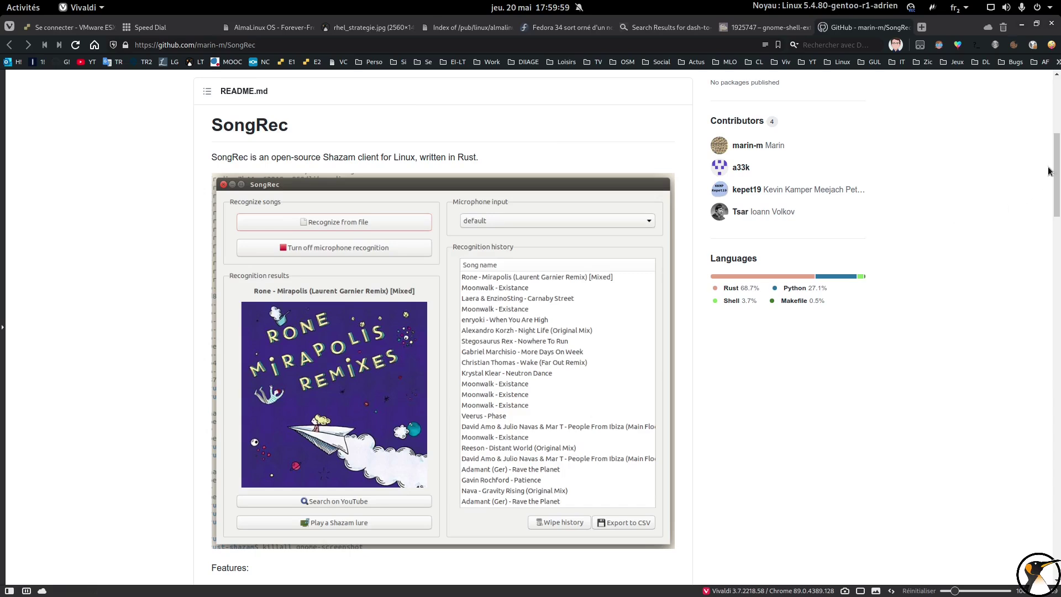
pyautogui.moveTo(1054, 165); pyautogui.dragTo(1050, 305)
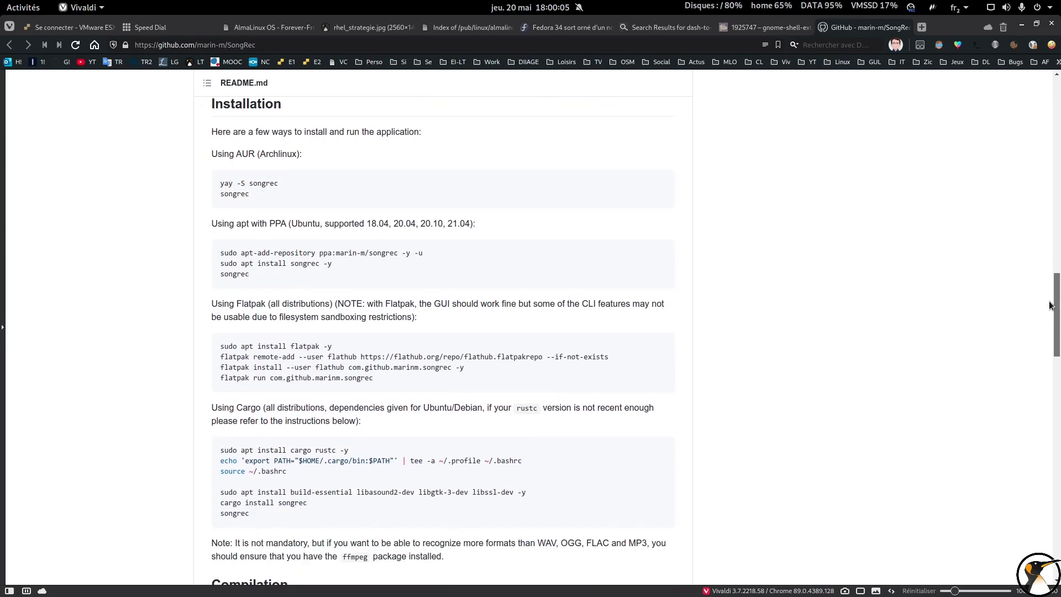
pyautogui.click(1022, 24)
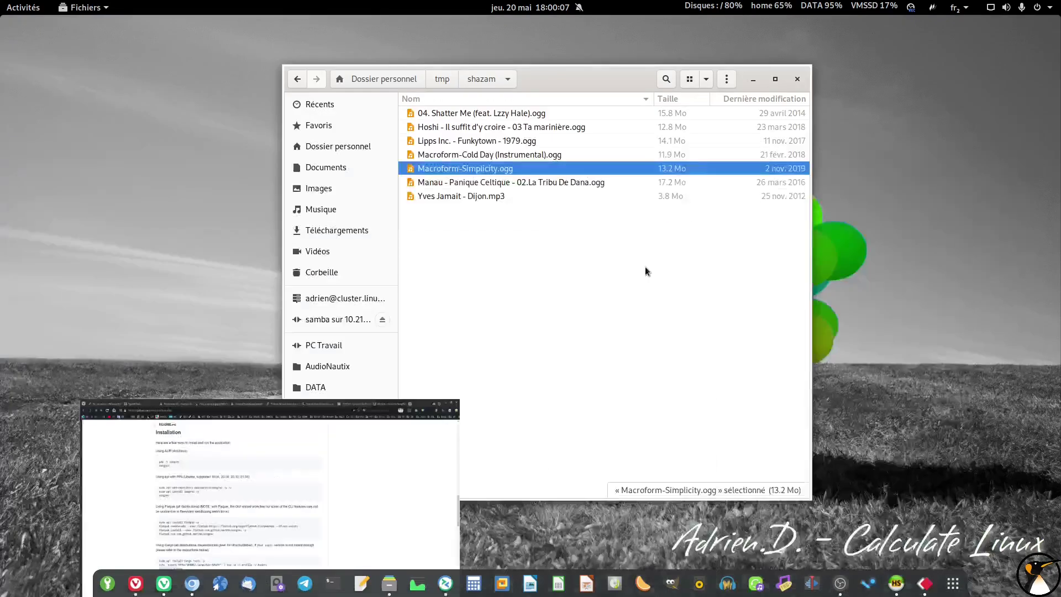
# Step: Open a maximised terminal and enlarge its text by four zoom levels
pyautogui.click(332, 582)
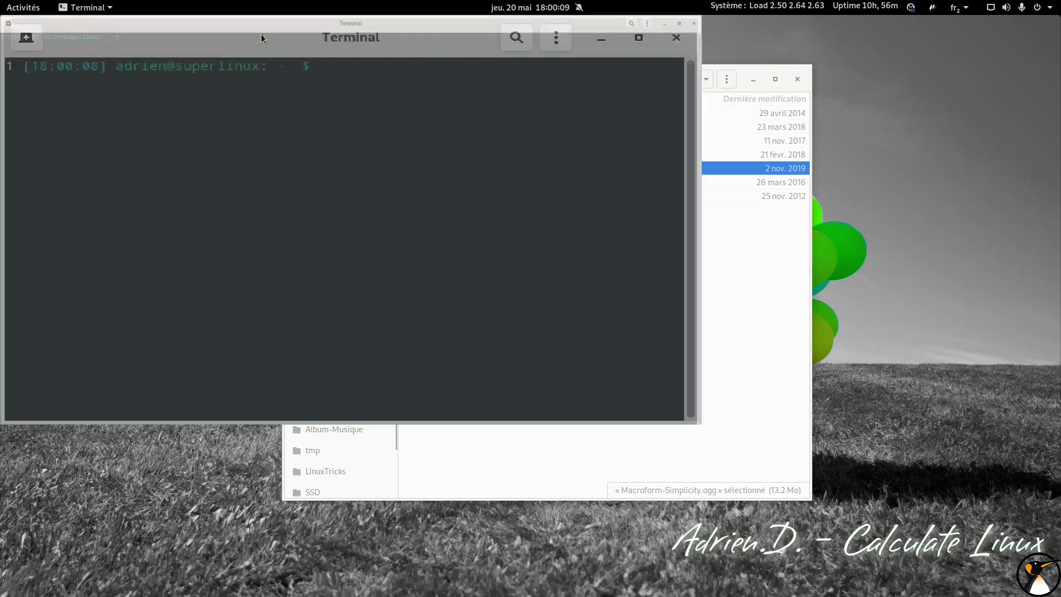
pyautogui.hotkey('ctrl', '+')
pyautogui.hotkey('ctrl', '+')
pyautogui.hotkey('ctrl', '+')
pyautogui.hotkey('ctrl', '+')
# Step: Run "flatpak install songrec", accepting the flathub remote and the com.github.marinm.songrec stable ref with Y
pyautogui.write('flatpak')
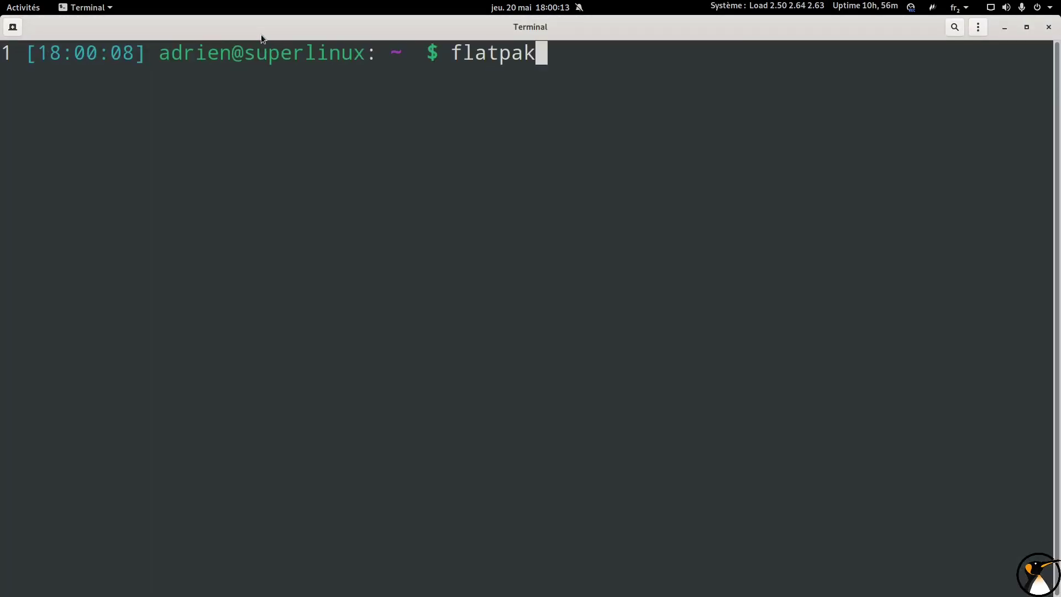
pyautogui.write(' install songrec')
pyautogui.press('Return')
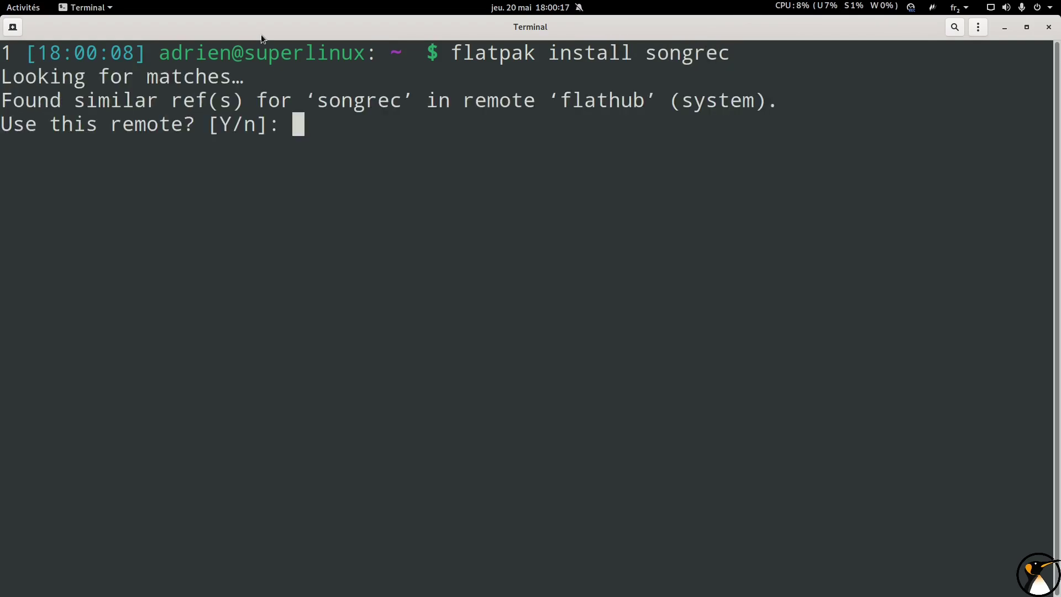
pyautogui.write('Y')
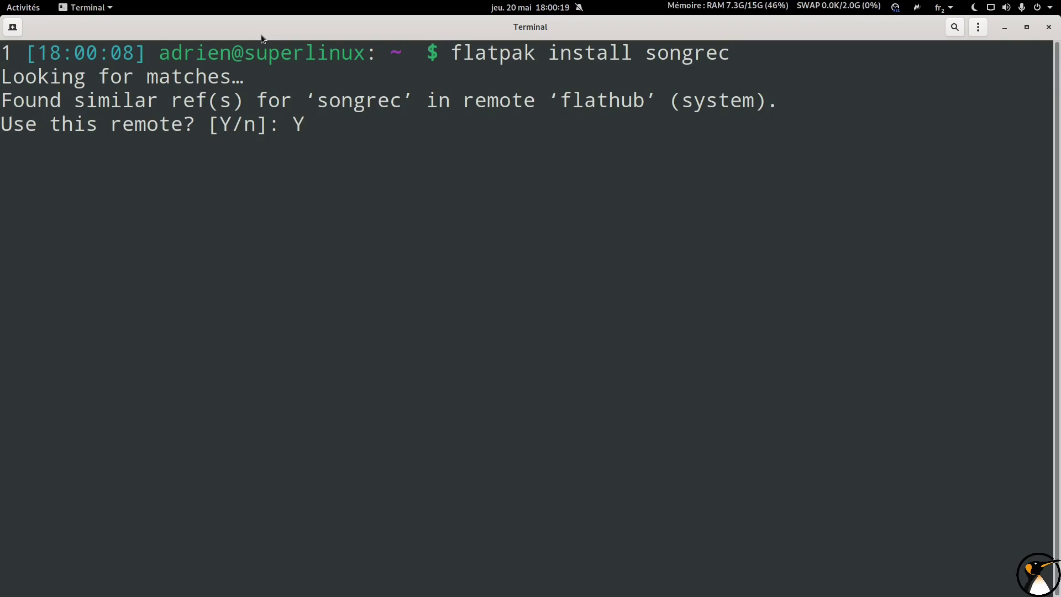
pyautogui.press('Return')
pyautogui.write('Y')
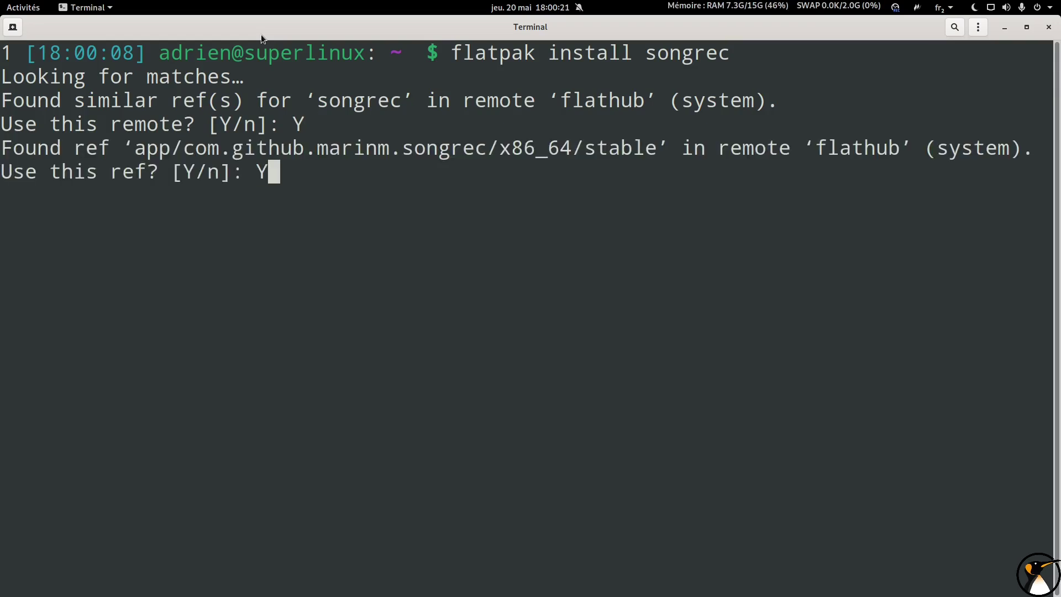
pyautogui.press('Return')
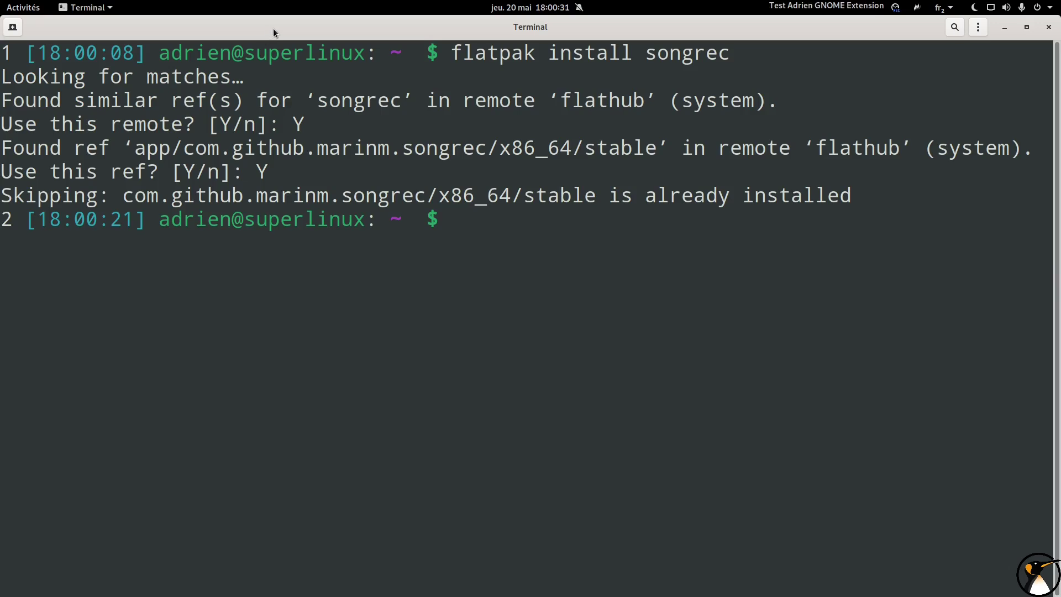
# Step: Launch SongRec and arrange its window beside the file window showing the shazam folder
pyautogui.click(390, 583)
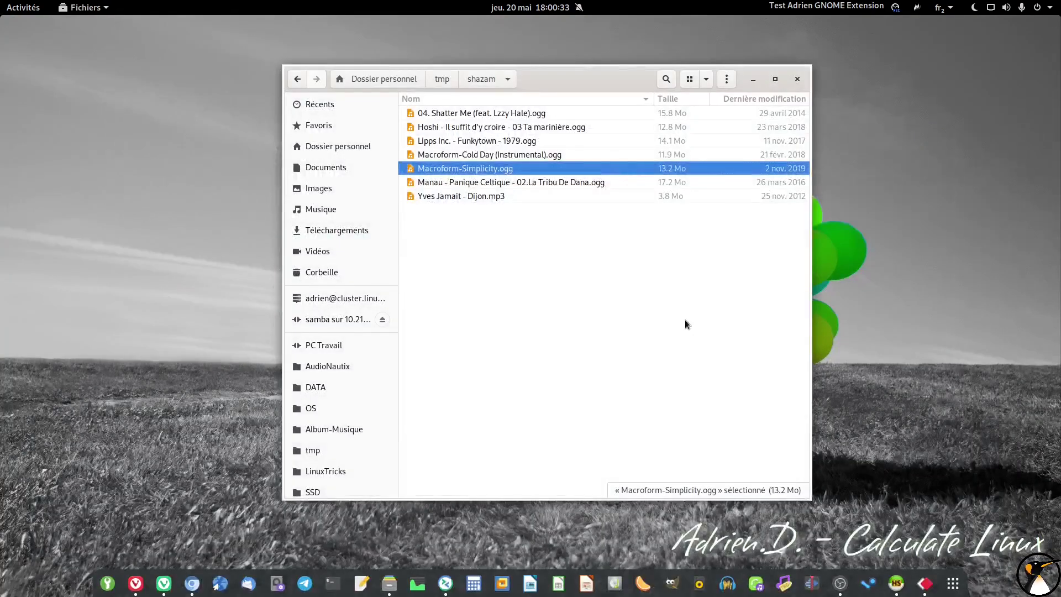
pyautogui.moveTo(596, 82); pyautogui.dragTo(208, 85)
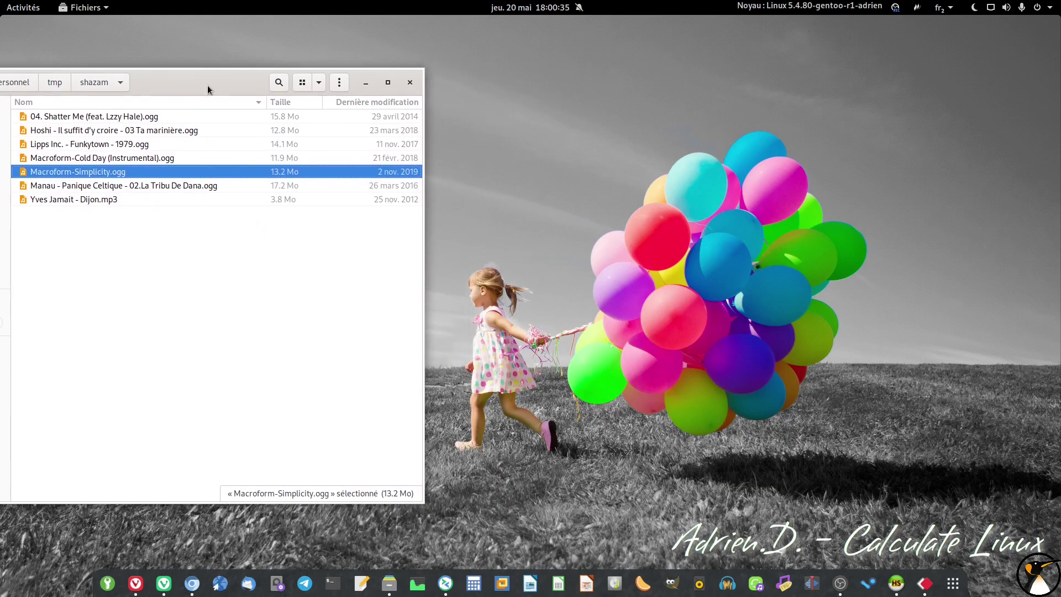
pyautogui.click(614, 583)
pyautogui.moveTo(565, 182); pyautogui.dragTo(744, 62)
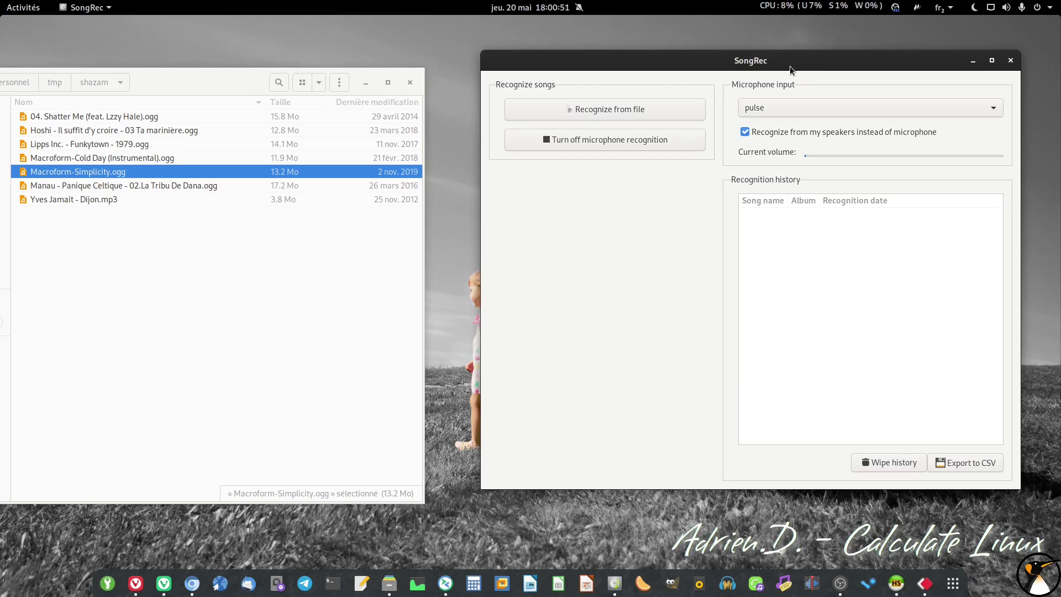
# Step: Turn SongRec's microphone recognition off and back on, and look through the available microphone inputs, keeping pulse
pyautogui.click(551, 145)
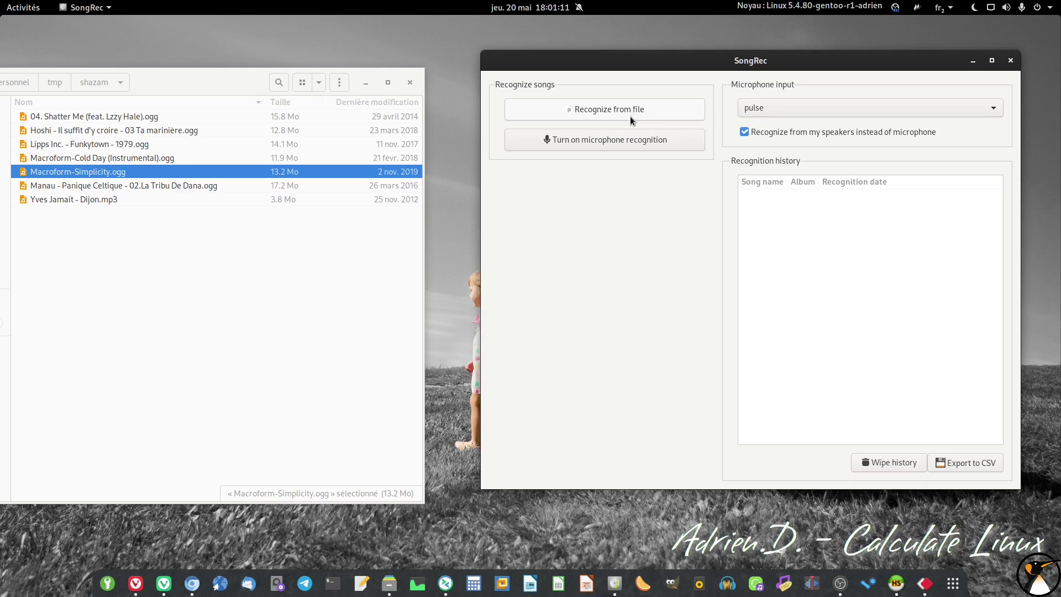
pyautogui.click(612, 144)
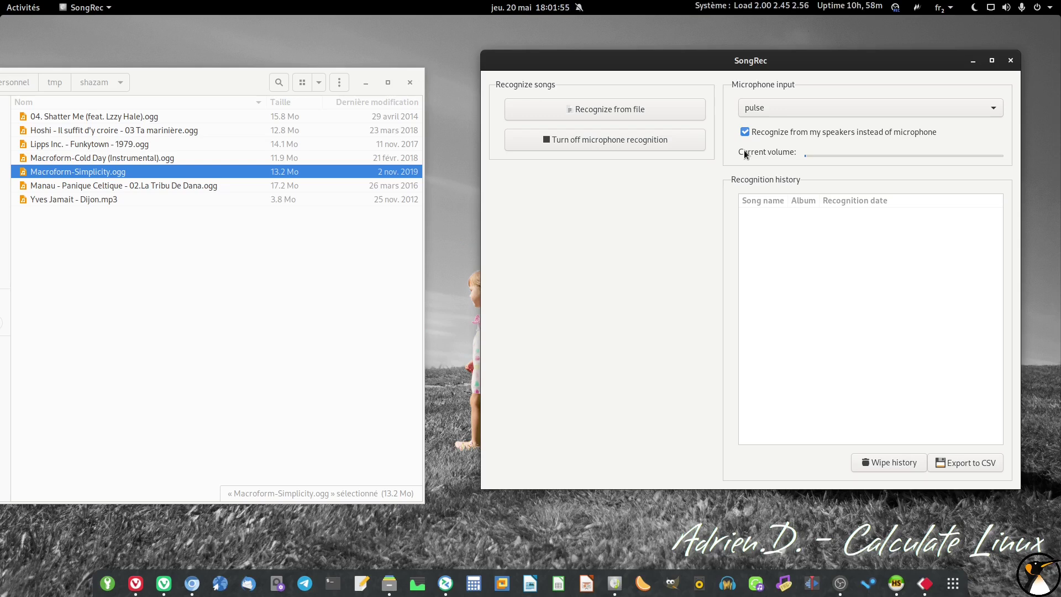
pyautogui.click(993, 108)
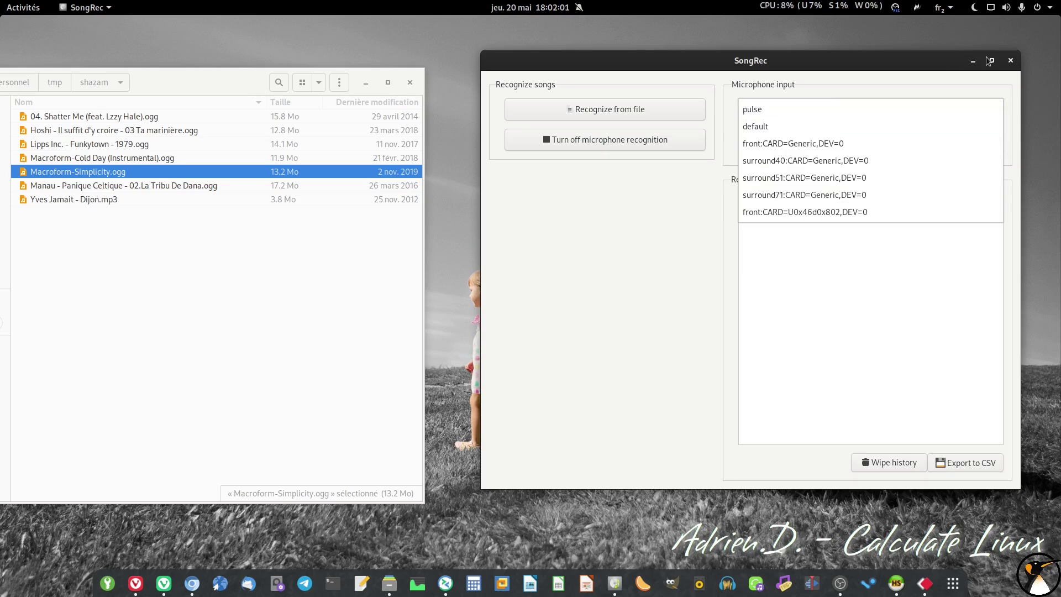
pyautogui.click(970, 83)
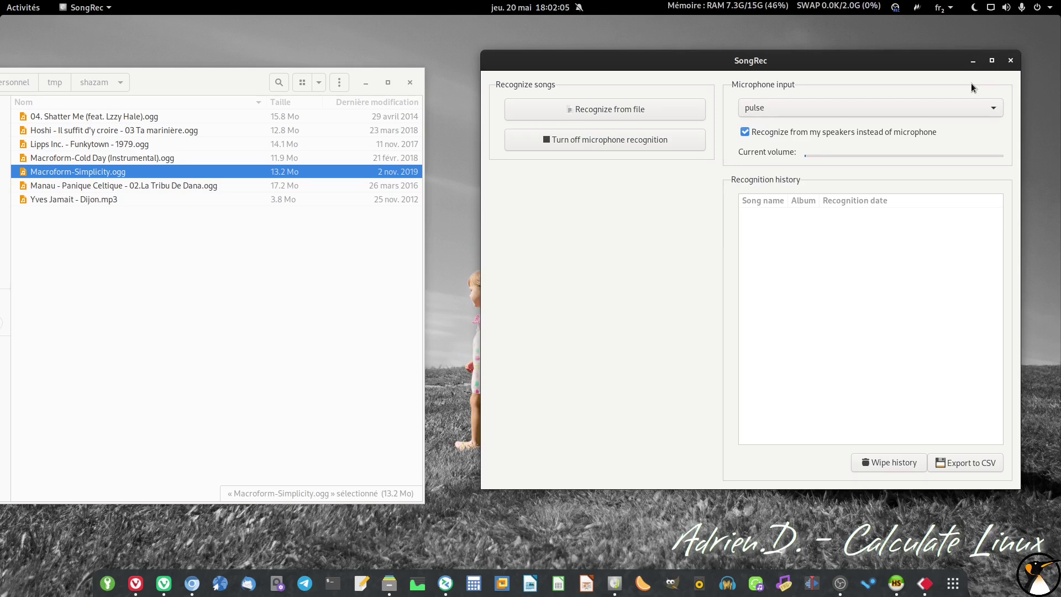
# Step: Play Macroform-Simplicity.ogg for SongRec to recognize from the speakers, keeping the player clear of the file list and SongRec
pyautogui.moveTo(745, 62); pyautogui.dragTo(779, 38)
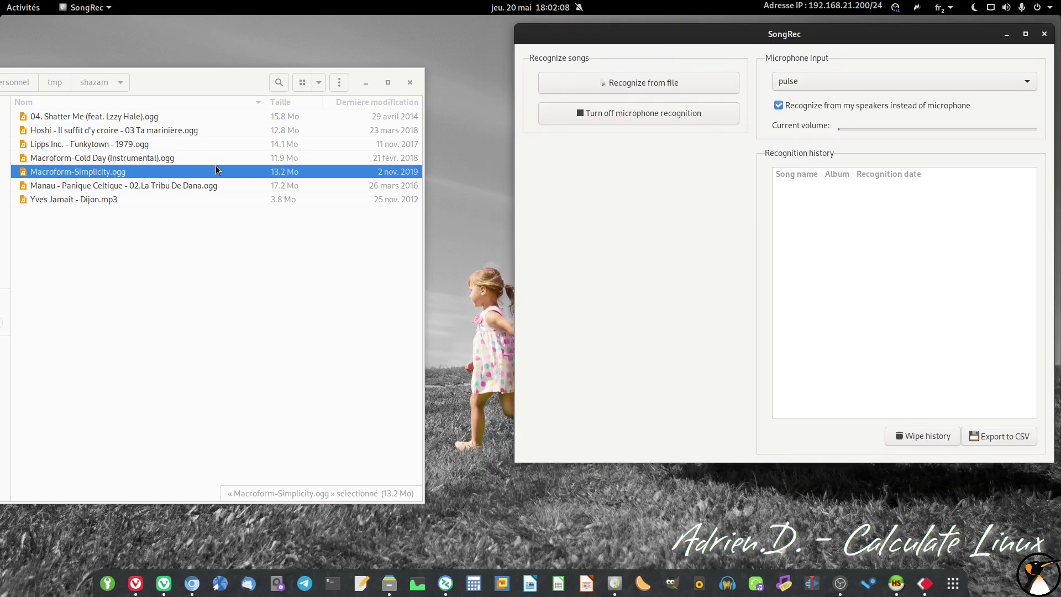
pyautogui.click(108, 233)
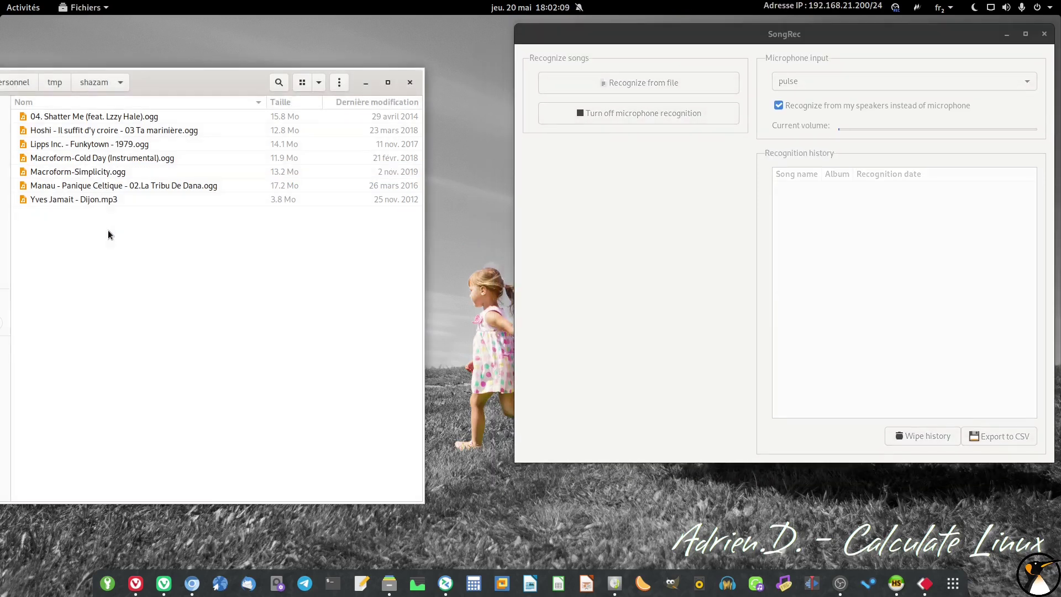
pyautogui.doubleClick(97, 174)
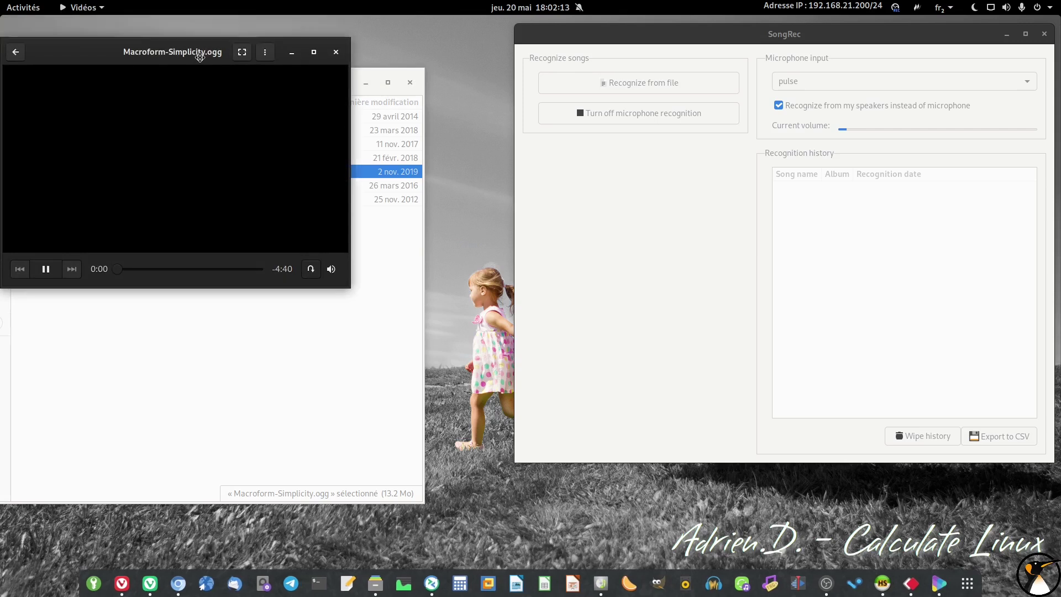
pyautogui.moveTo(209, 51); pyautogui.dragTo(241, 240)
pyautogui.moveTo(248, 449)
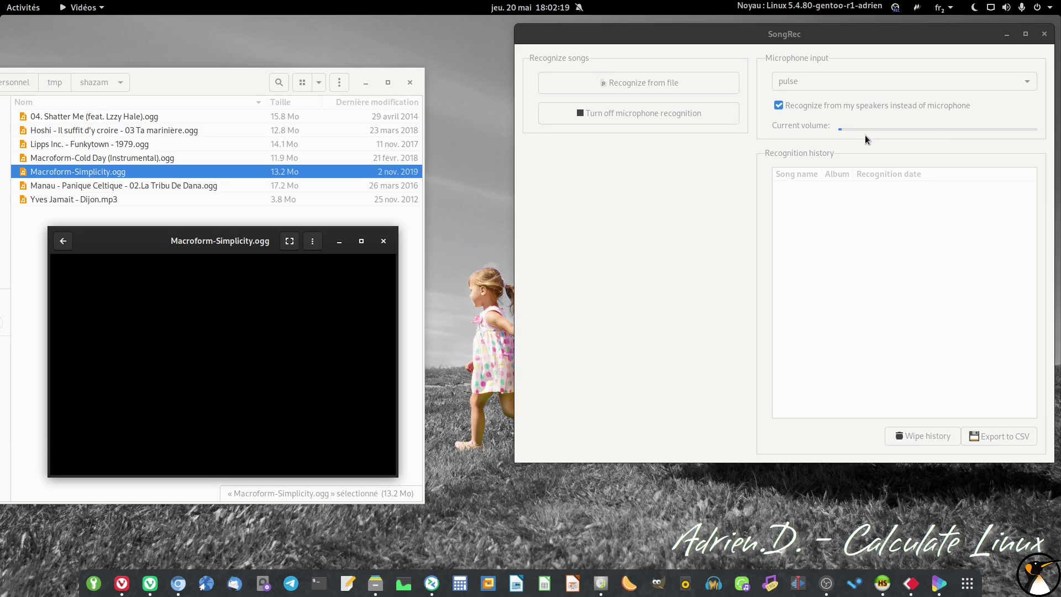
pyautogui.moveTo(184, 377)
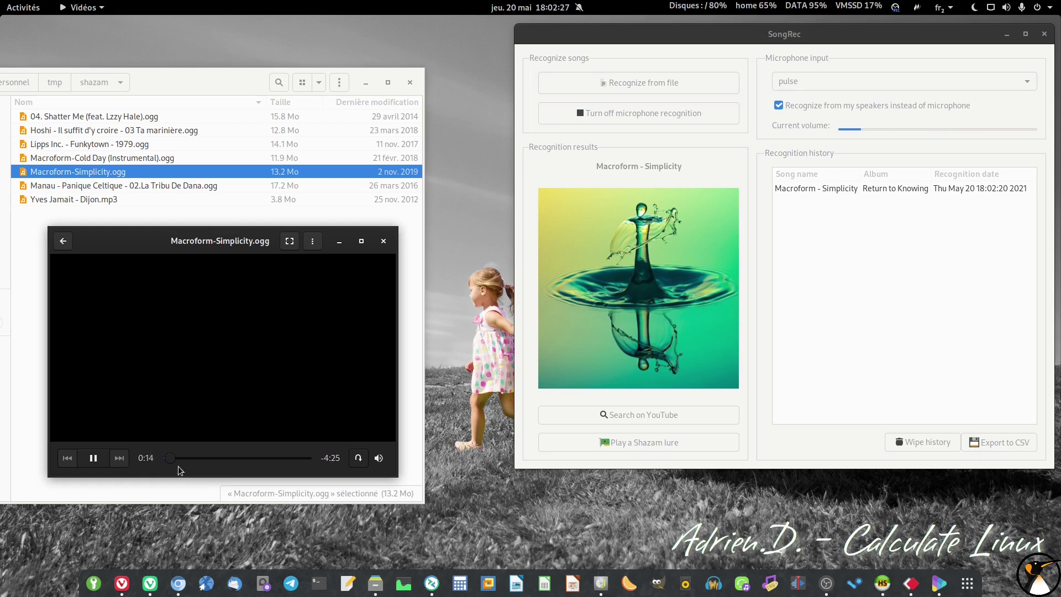
# Step: Play Macroform-Cold Day (Instrumental).ogg for SongRec to recognize, and close the player
pyautogui.doubleClick(131, 160)
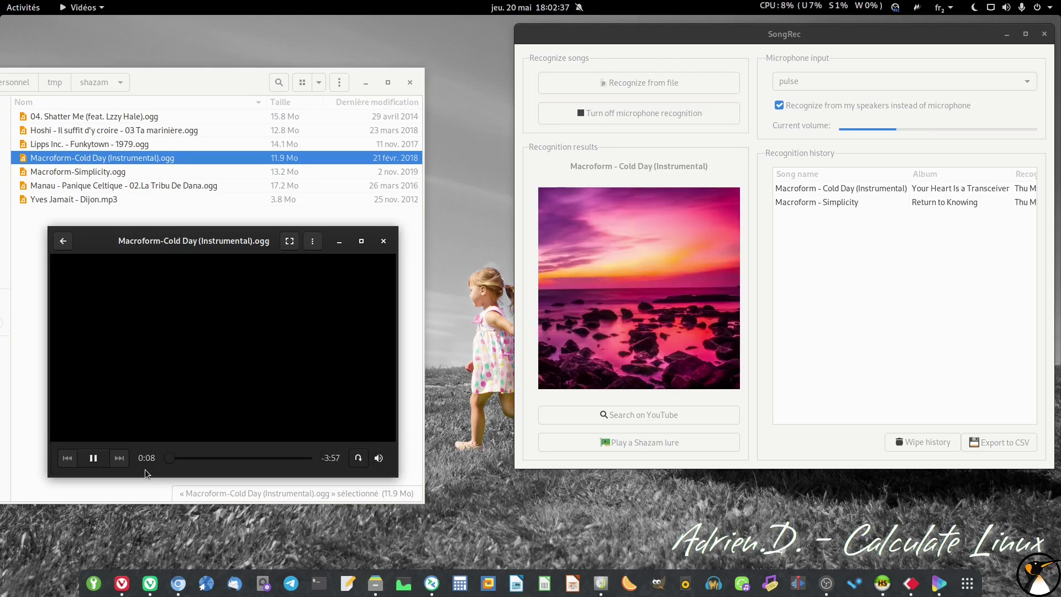
pyautogui.click(381, 242)
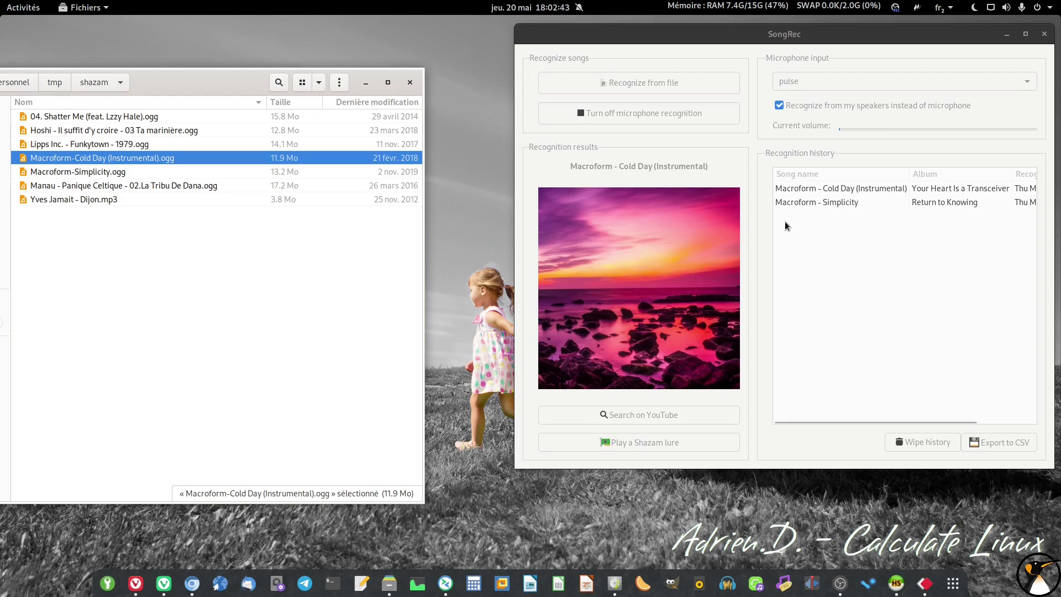
# Step: Select the recognized song's title above the cover art and view its copy options without applying any
pyautogui.tripleClick(616, 164)
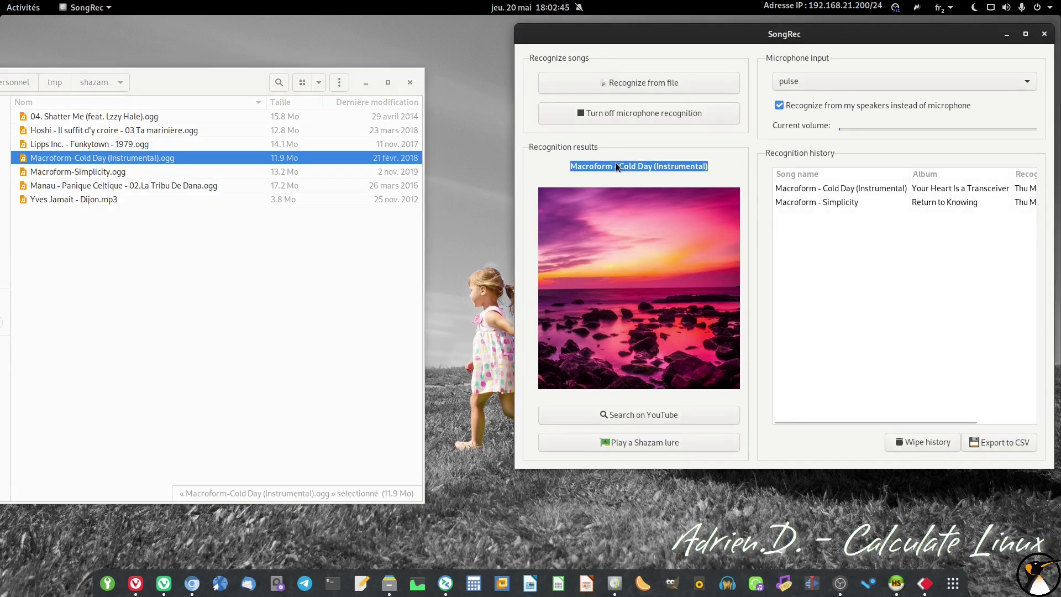
pyautogui.rightClick(615, 163)
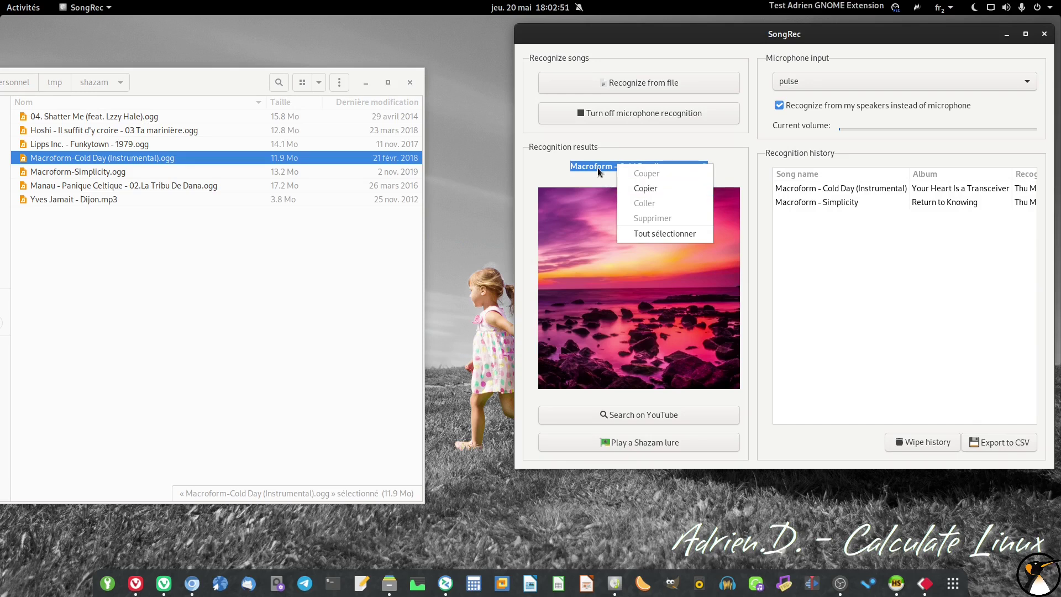
pyautogui.press('Escape')
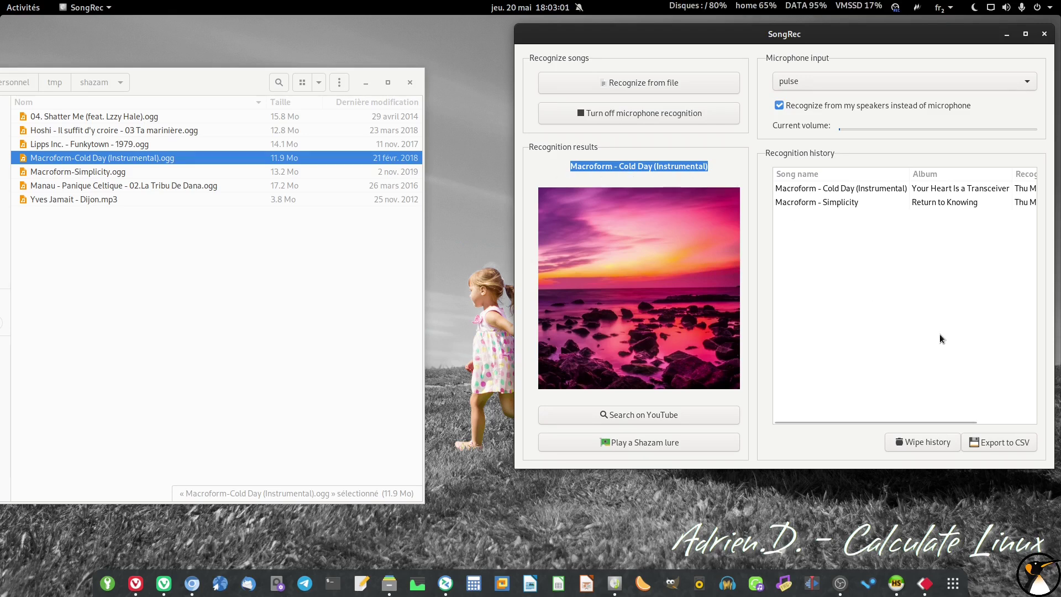
# Step: View the copy and search options of both recognition history entries, and widen SongRec to read the recognition dates, restoring its width
pyautogui.click(908, 275)
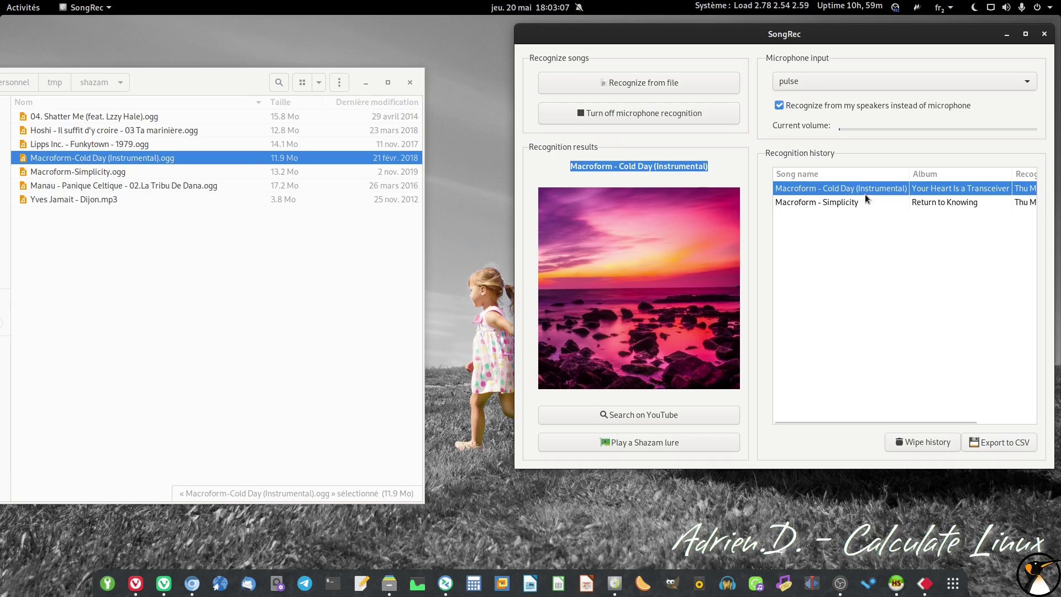
pyautogui.rightClick(798, 190)
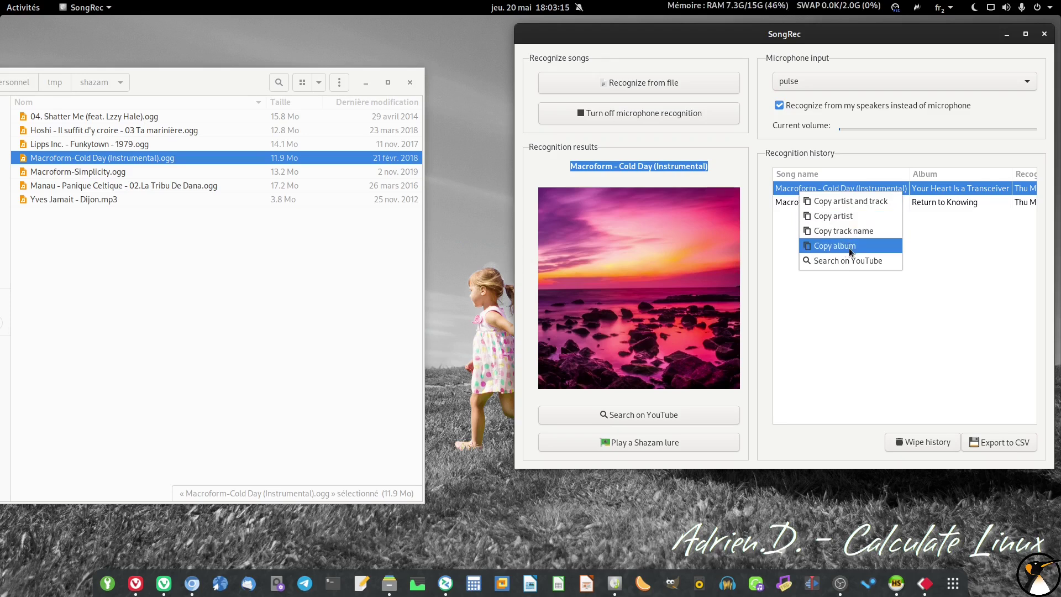
pyautogui.click(949, 200)
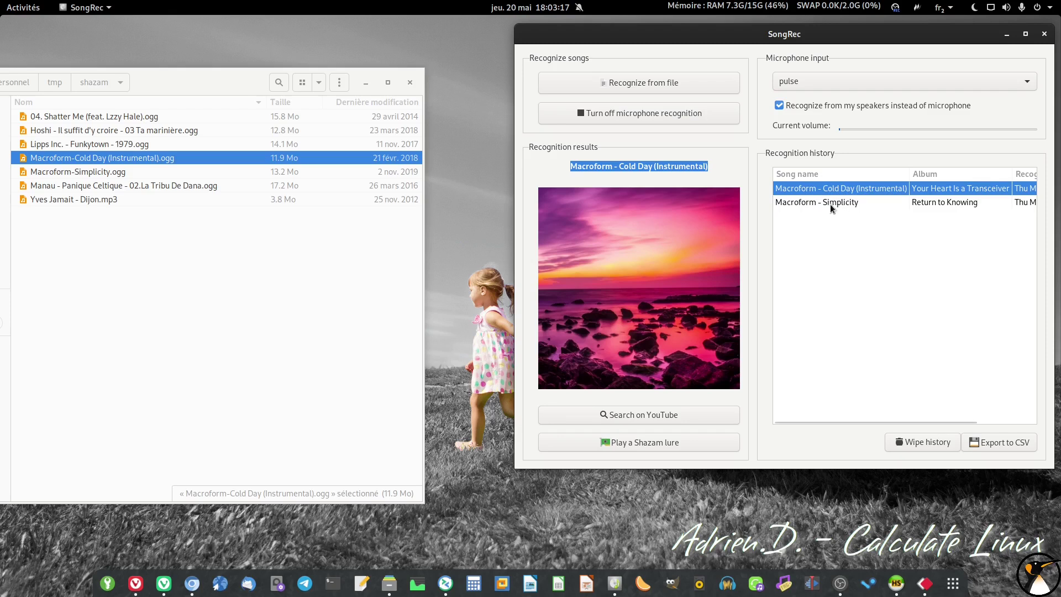
pyautogui.click(826, 204)
pyautogui.rightClick(823, 204)
pyautogui.click(789, 251)
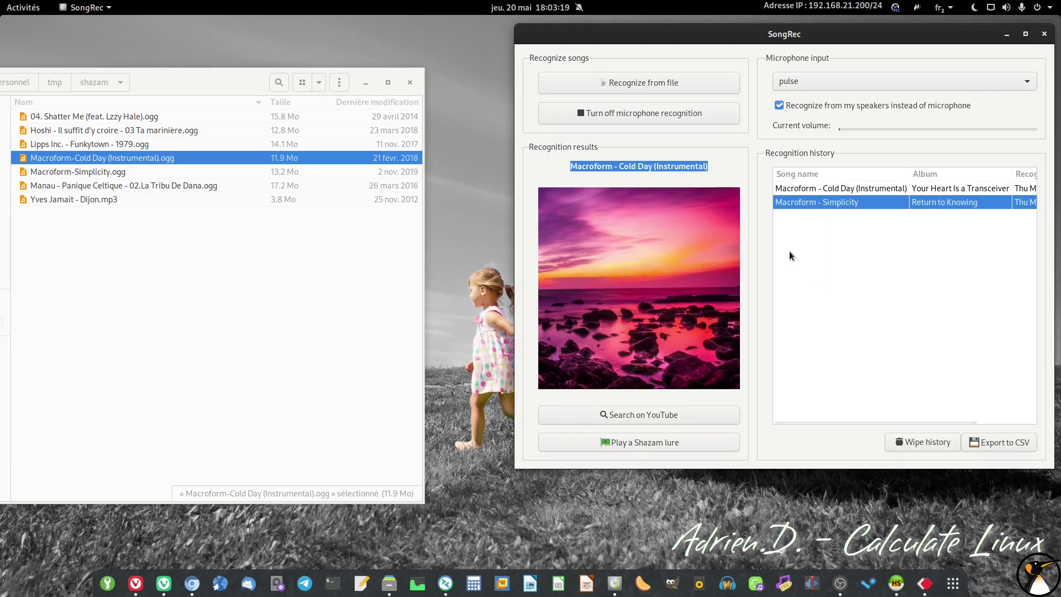
pyautogui.moveTo(513, 200); pyautogui.dragTo(294, 195)
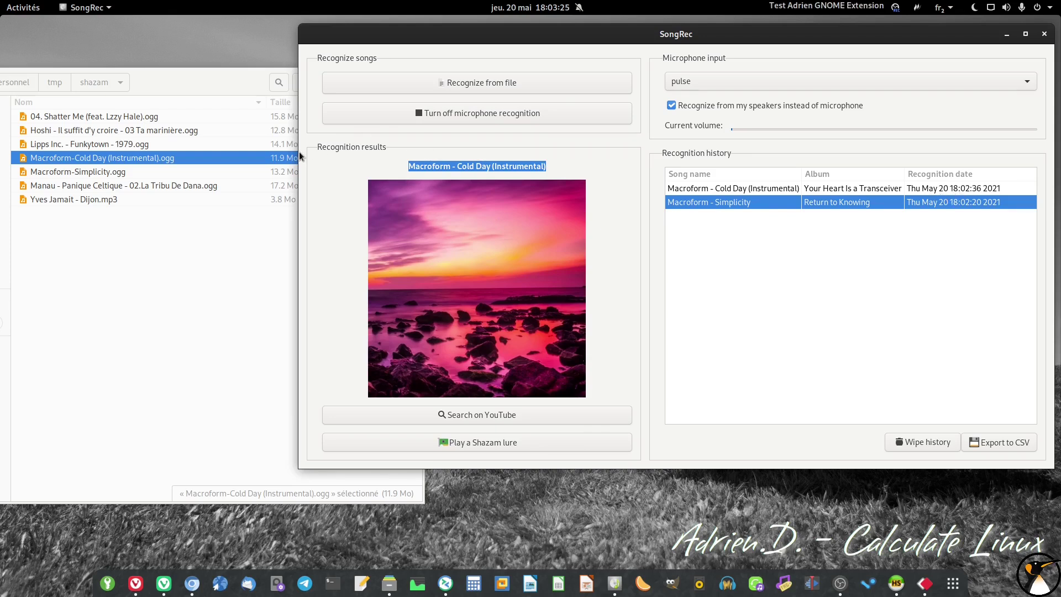
pyautogui.moveTo(297, 153); pyautogui.dragTo(516, 155)
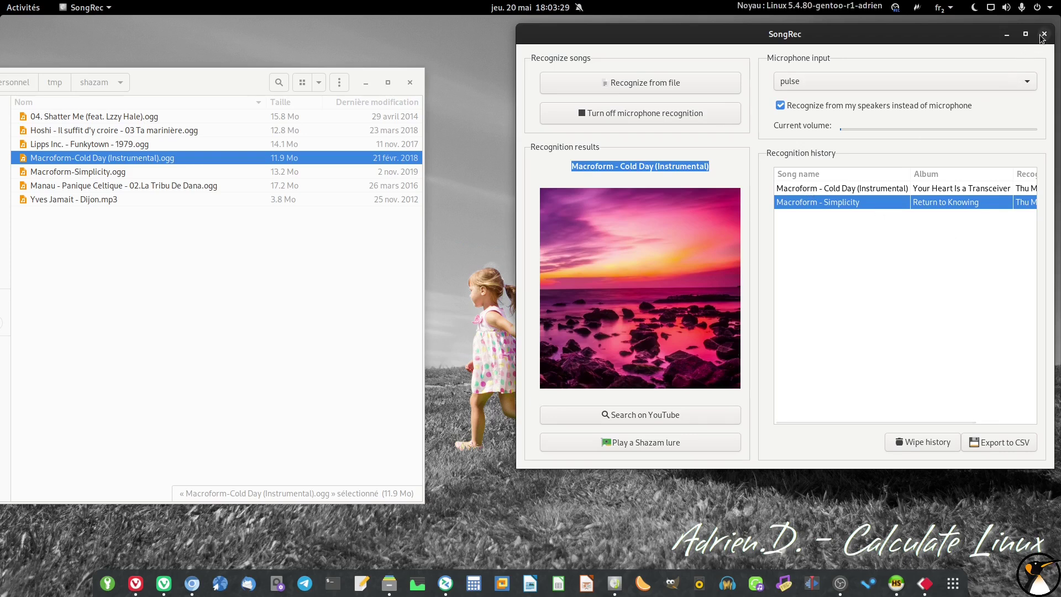
# Step: Restart SongRec, place its window beside the file list, and wipe the recognition history
pyautogui.hotkey('alt', 'F4')
pyautogui.click(617, 581)
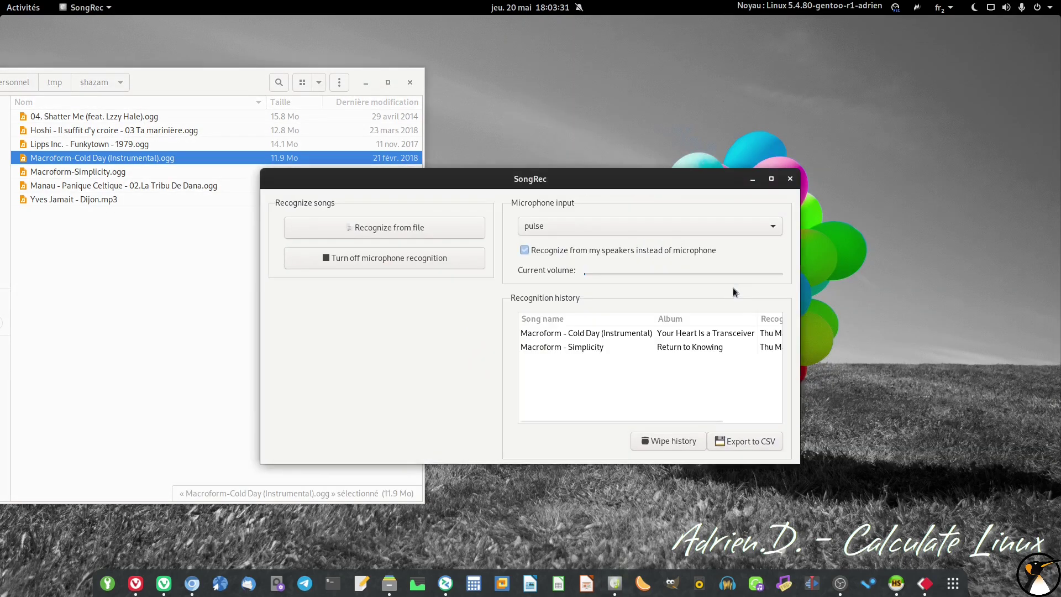
pyautogui.moveTo(471, 181); pyautogui.dragTo(744, 66)
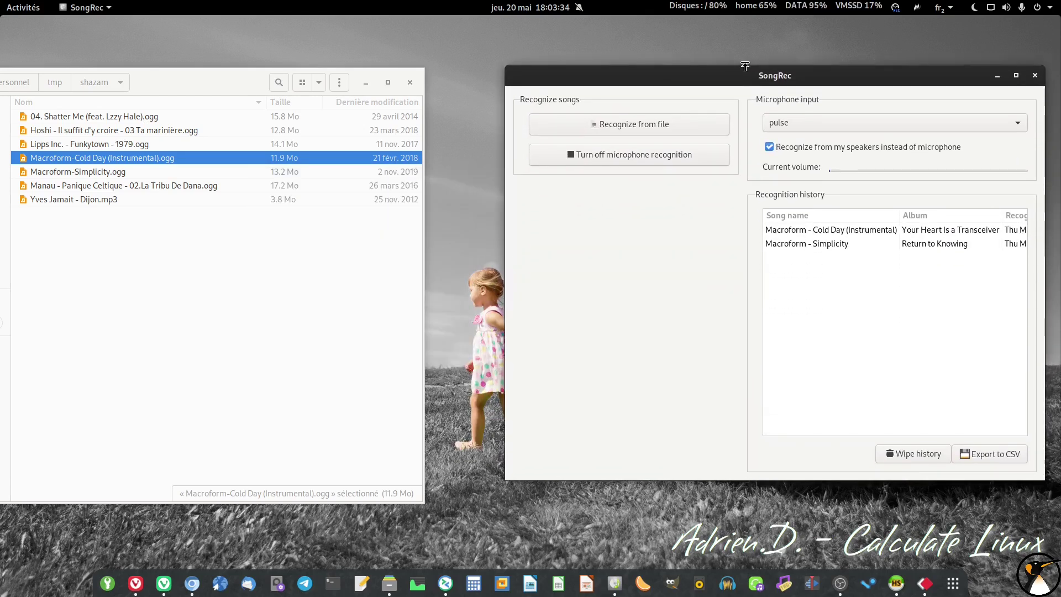
pyautogui.click(900, 456)
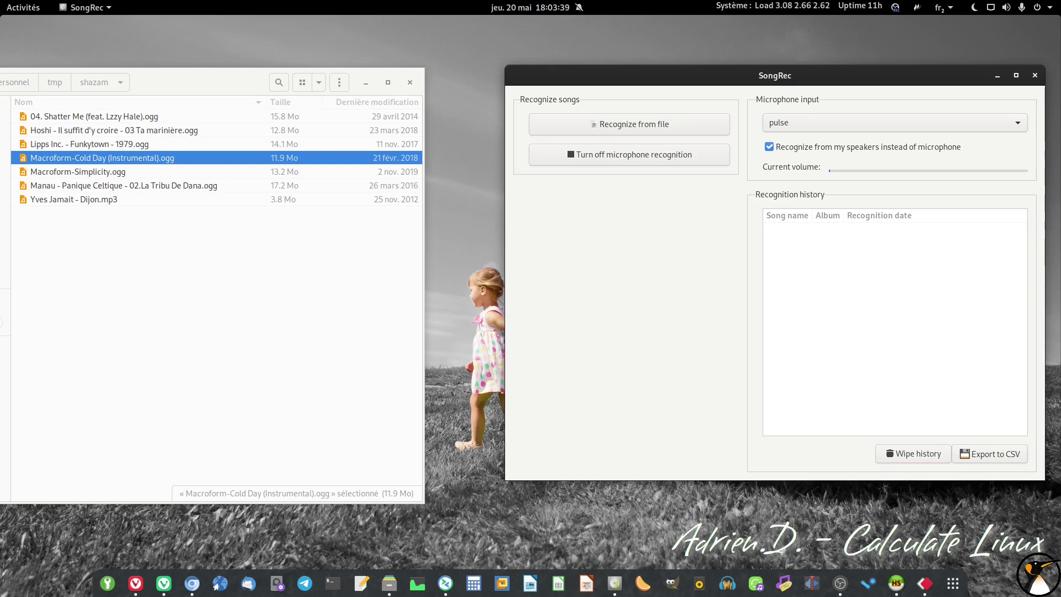
# Step: Play 04. Shatter Me (feat. Lzzy Hale).ogg for SongRec to recognize, keeping the player clear of the file list, and close the player
pyautogui.hotkey('alt', 'Tab')
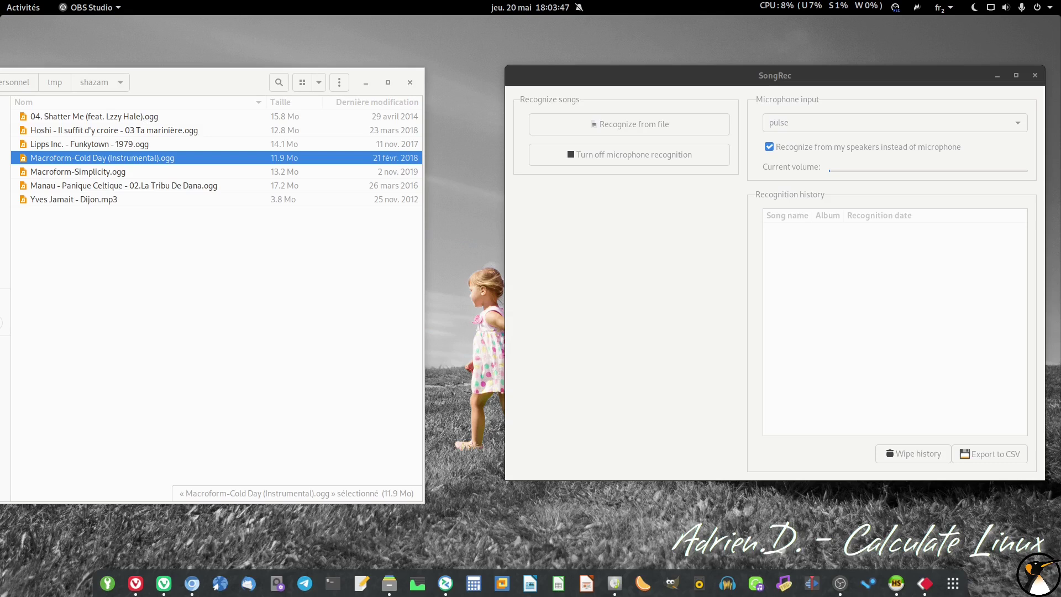
pyautogui.moveTo(224, 80); pyautogui.dragTo(254, 70)
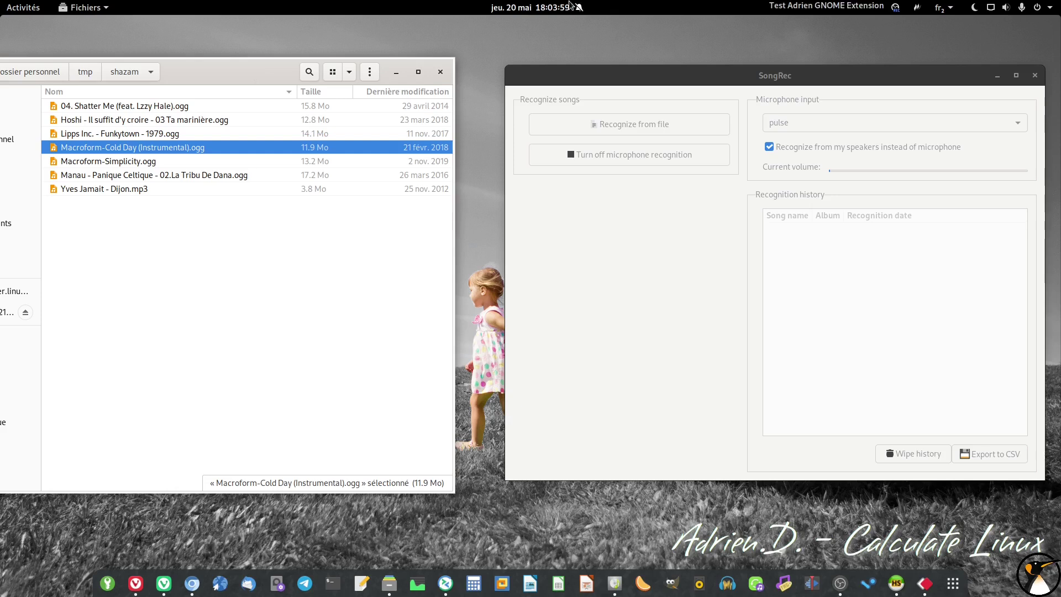
pyautogui.click(759, 78)
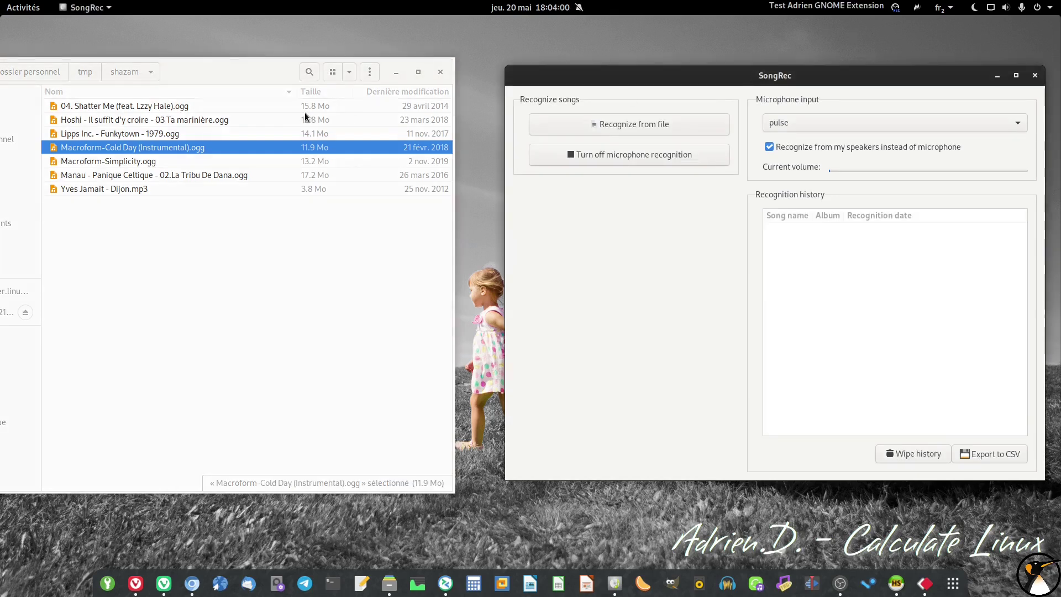
pyautogui.click(164, 107)
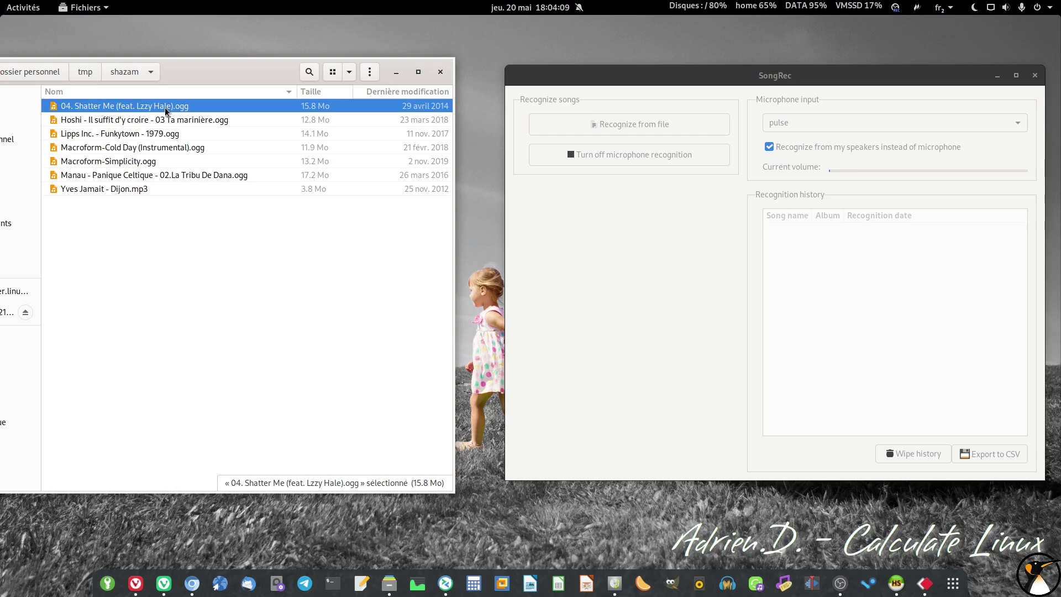
pyautogui.doubleClick(164, 107)
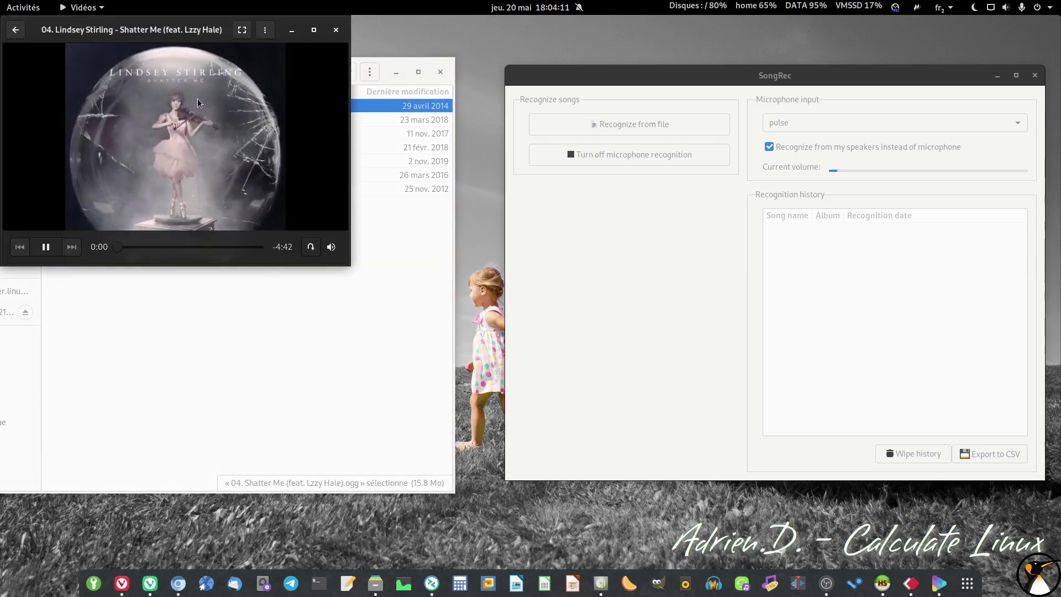
pyautogui.moveTo(178, 27); pyautogui.dragTo(270, 223)
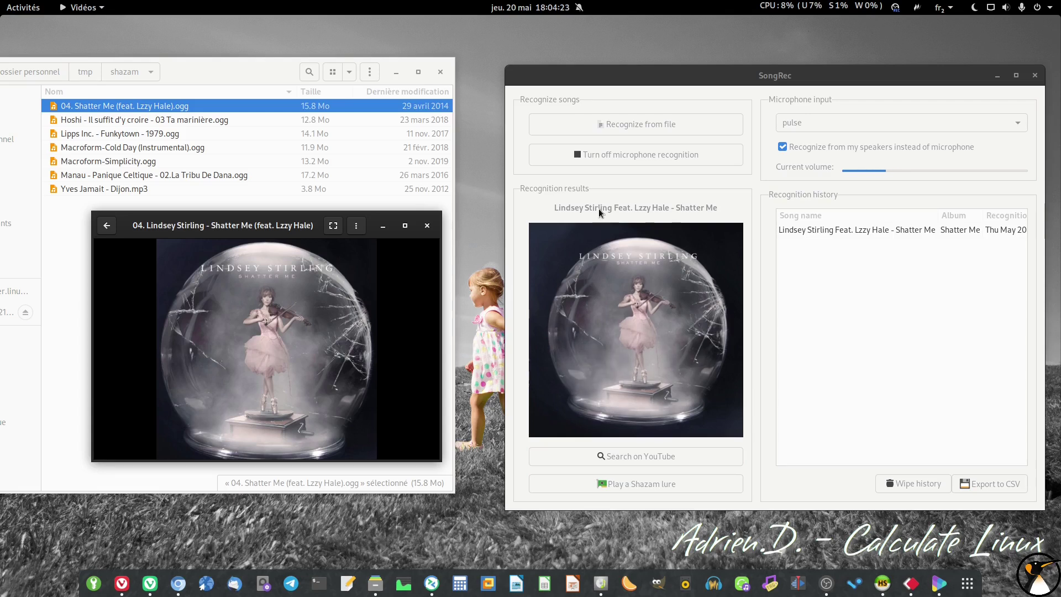
pyautogui.moveTo(280, 305)
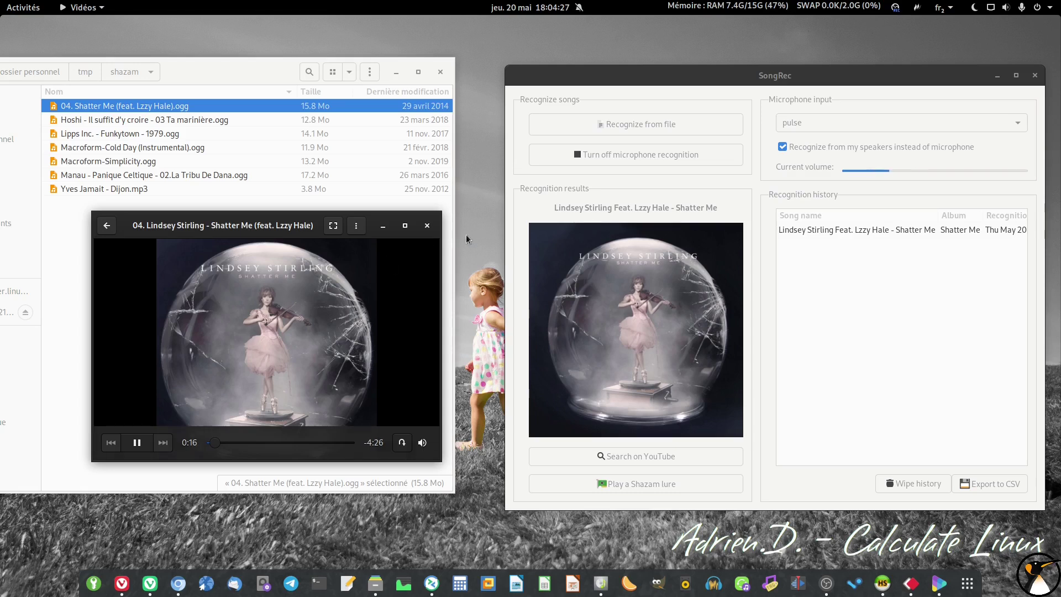
pyautogui.click(427, 225)
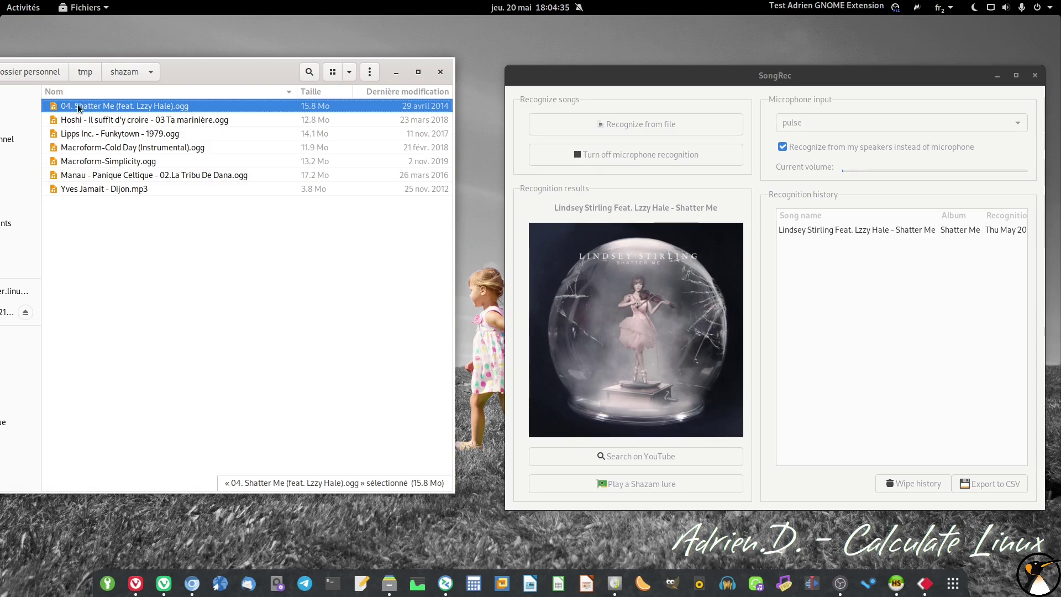
# Step: Play Lipps Inc. - Funkytown - 1979.ogg for SongRec to recognize, check the cover art's album name, and close the player
pyautogui.click(127, 136)
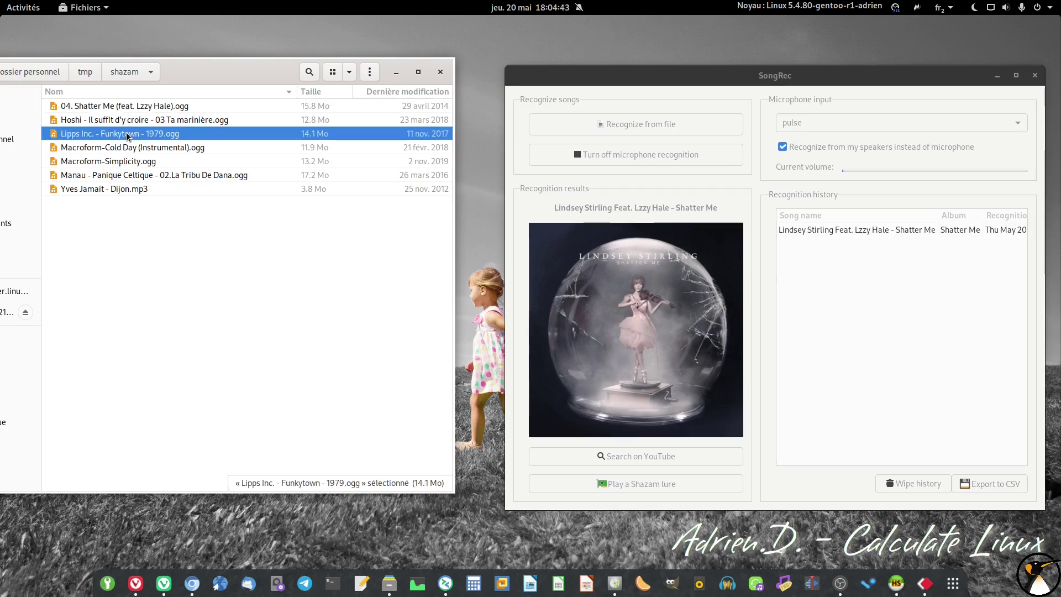
pyautogui.doubleClick(144, 134)
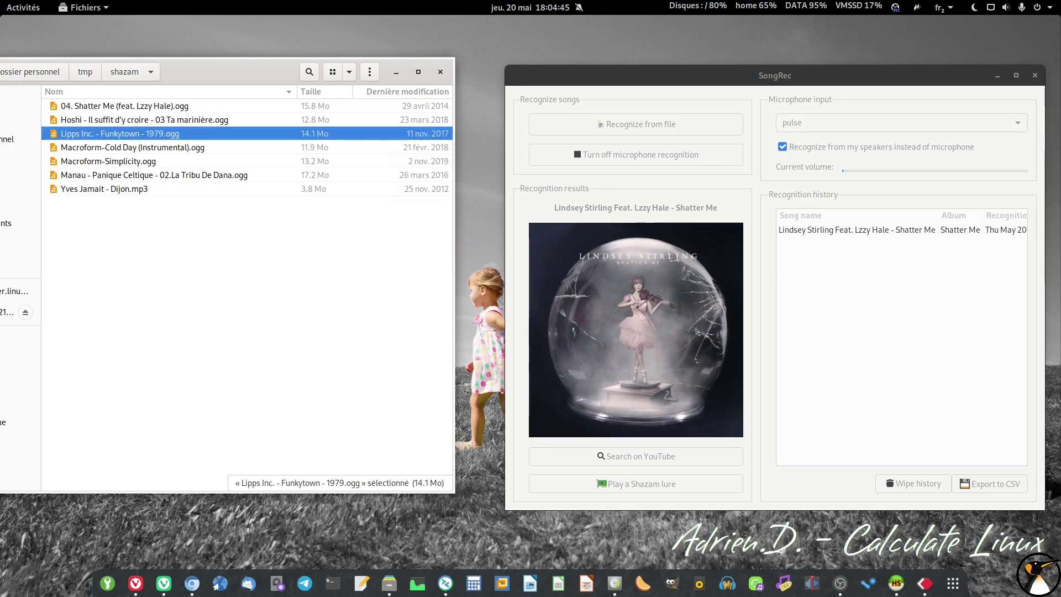
pyautogui.moveTo(166, 35); pyautogui.dragTo(249, 226)
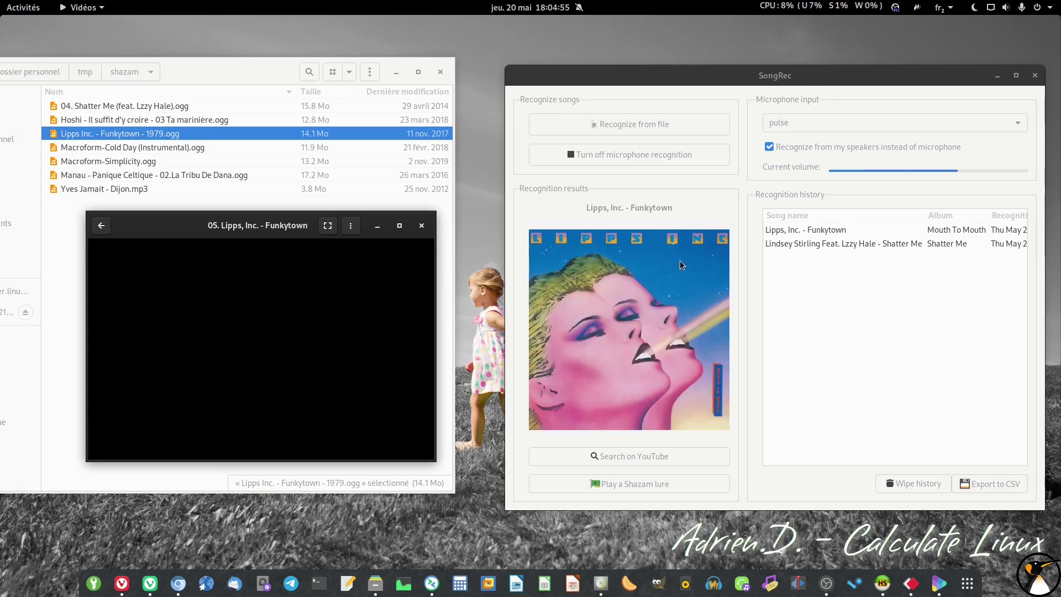
pyautogui.moveTo(679, 260)
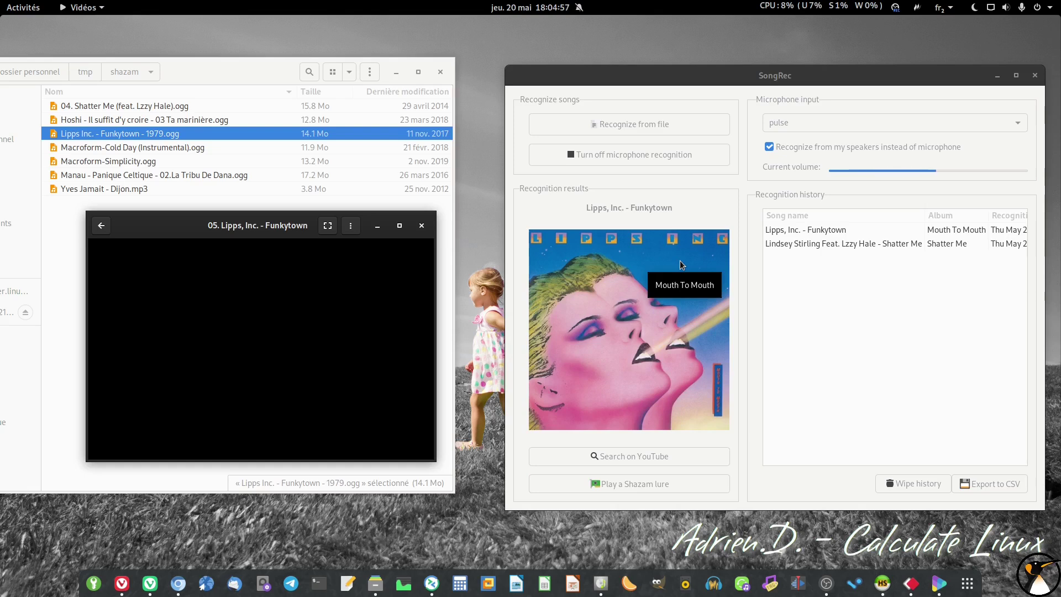
pyautogui.click(421, 226)
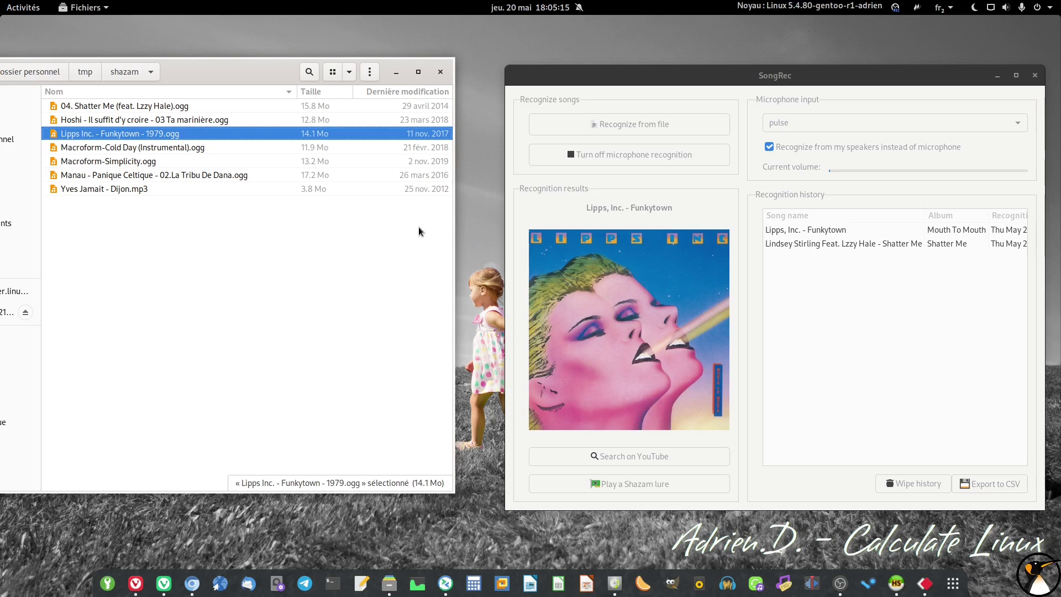
# Step: Play Hoshi - Il suffit d'y croire - 03 Ta marinière.ogg for SongRec to recognize, raising the sound volume, and close the player
pyautogui.click(155, 120)
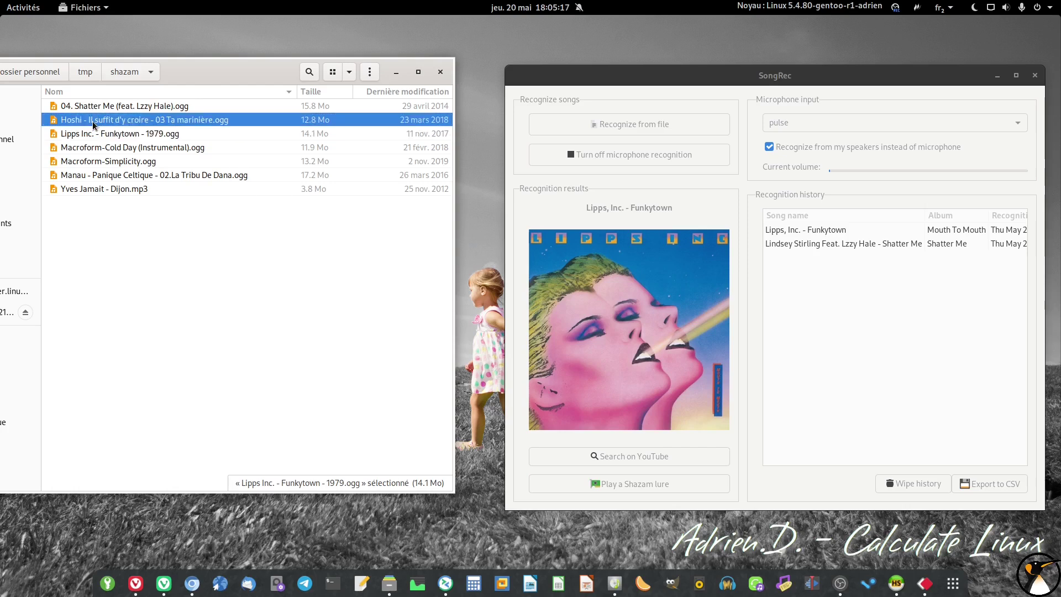
pyautogui.doubleClick(176, 122)
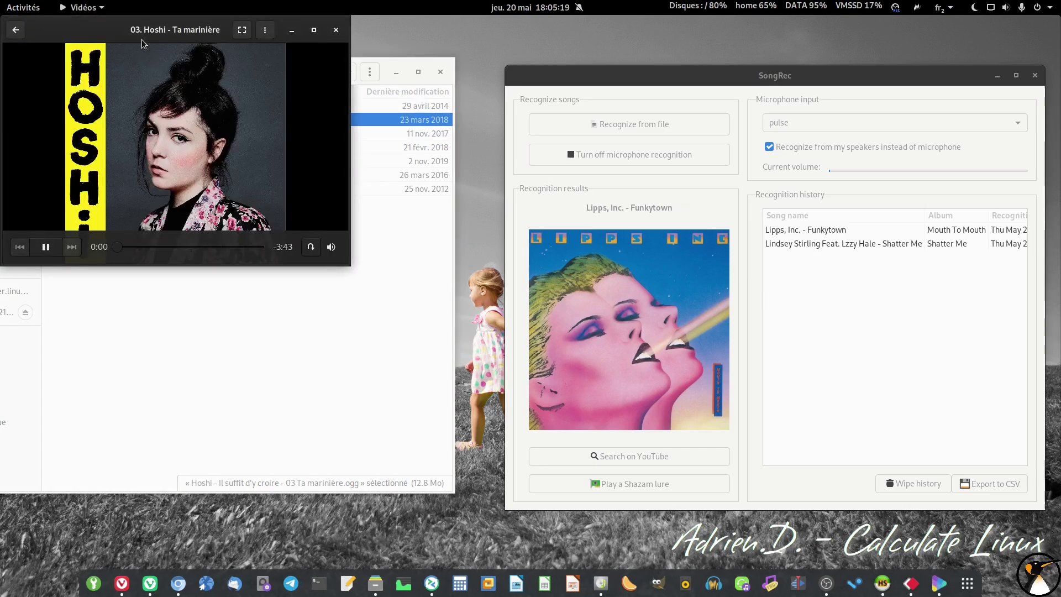
pyautogui.moveTo(147, 42); pyautogui.dragTo(216, 245)
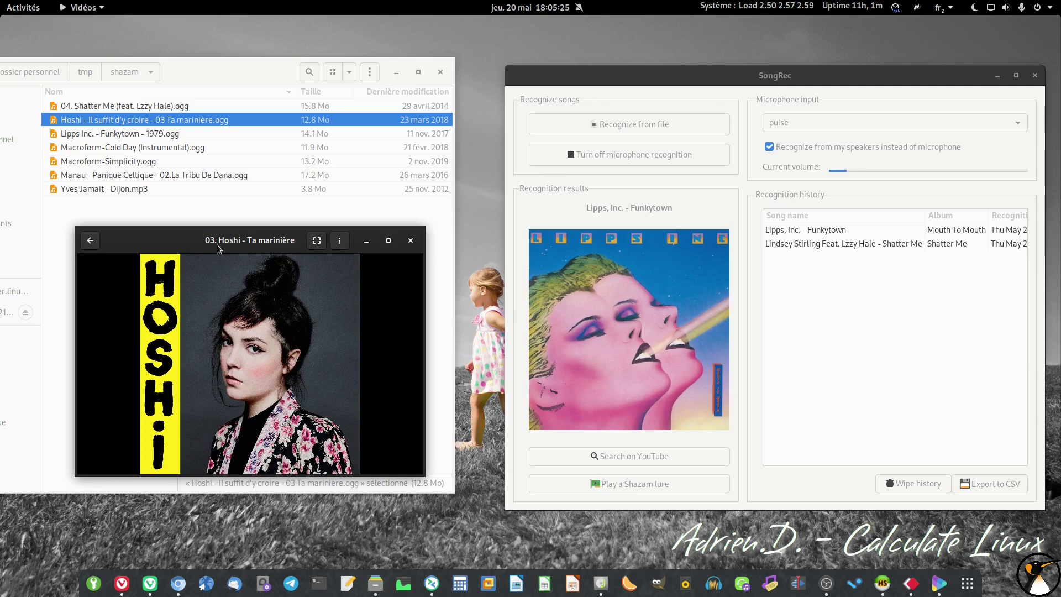
pyautogui.moveTo(167, 468)
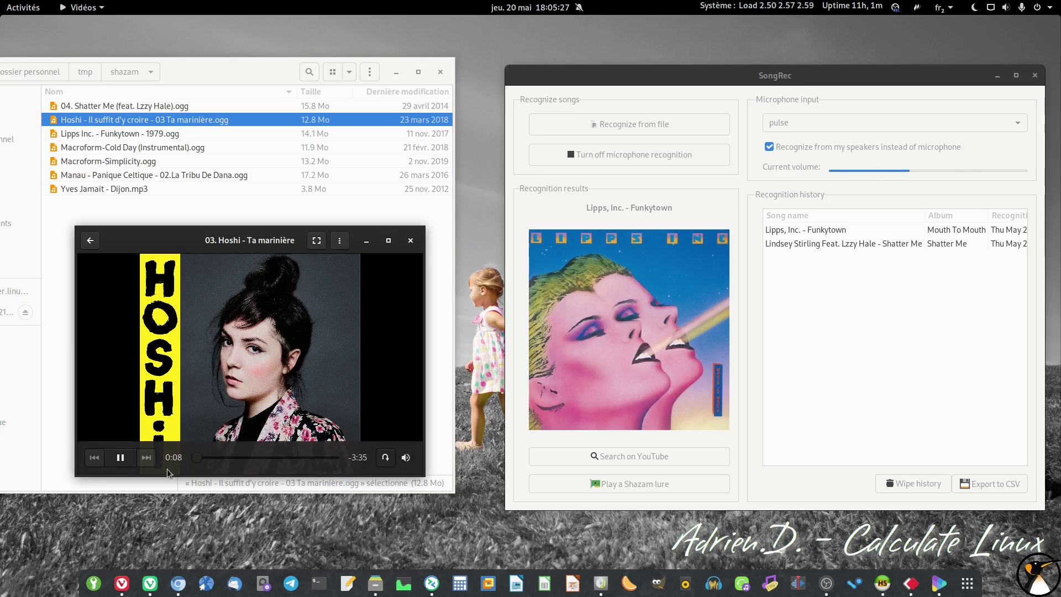
pyautogui.press('XF86AudioRaiseVolume')
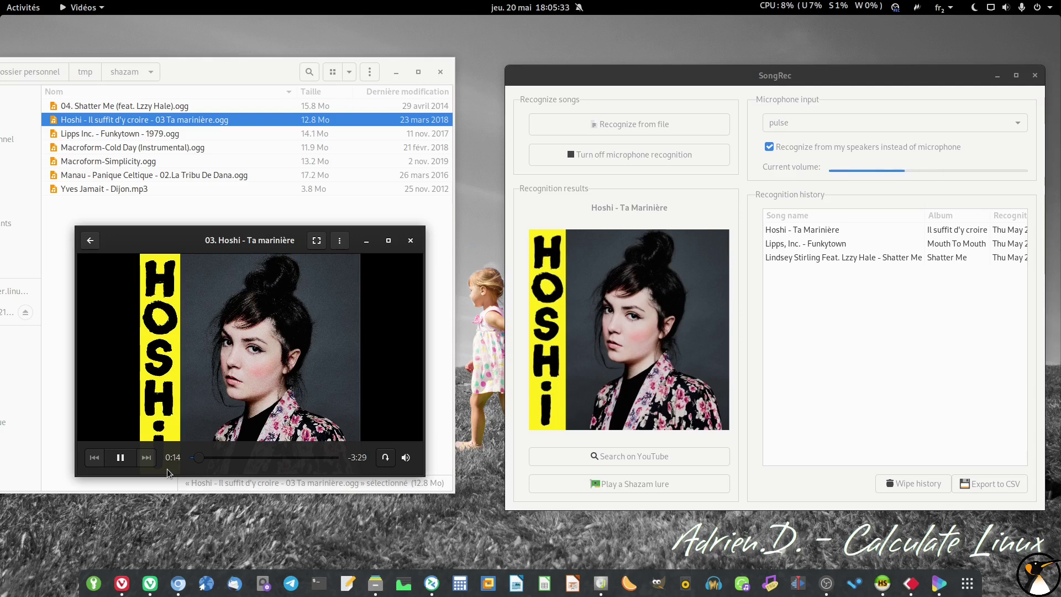
pyautogui.click(410, 241)
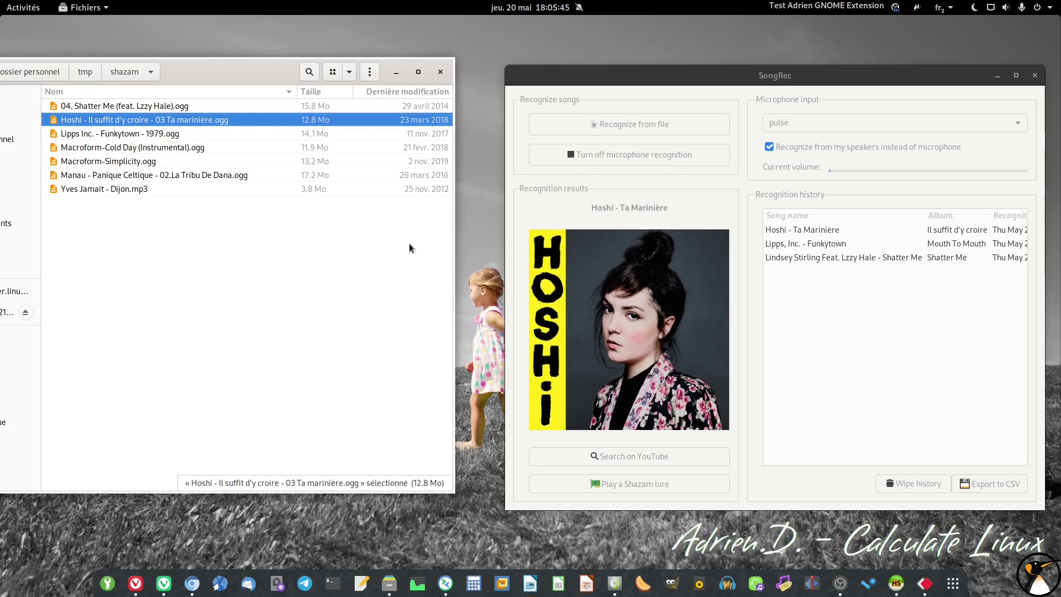
# Step: Play Manau - Panique Celtique - 02.La Tribu De Dana.ogg at a raised volume for SongRec to recognize, and close the player
pyautogui.click(145, 176)
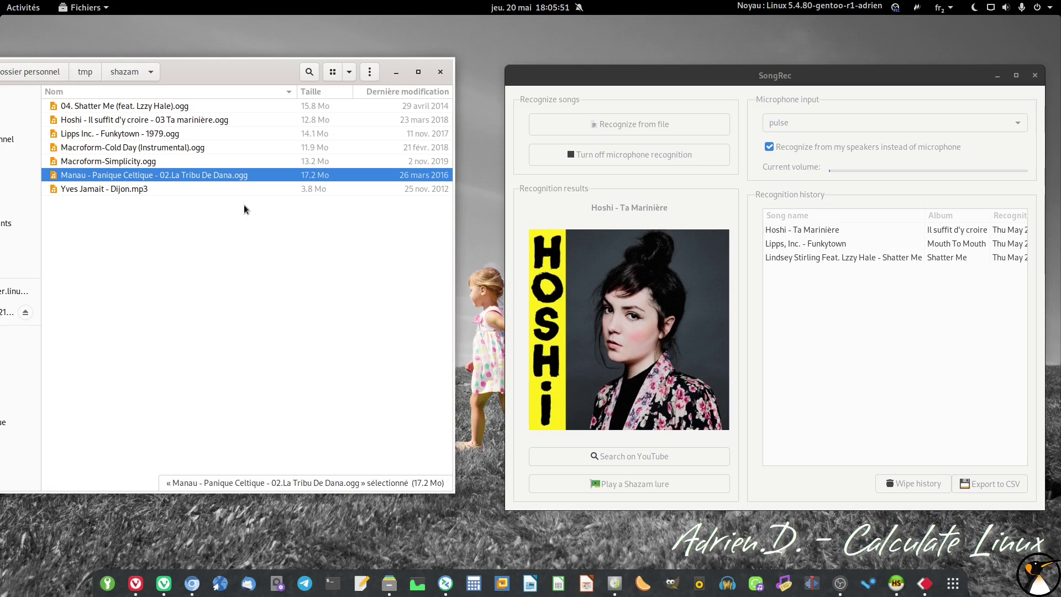
pyautogui.doubleClick(251, 177)
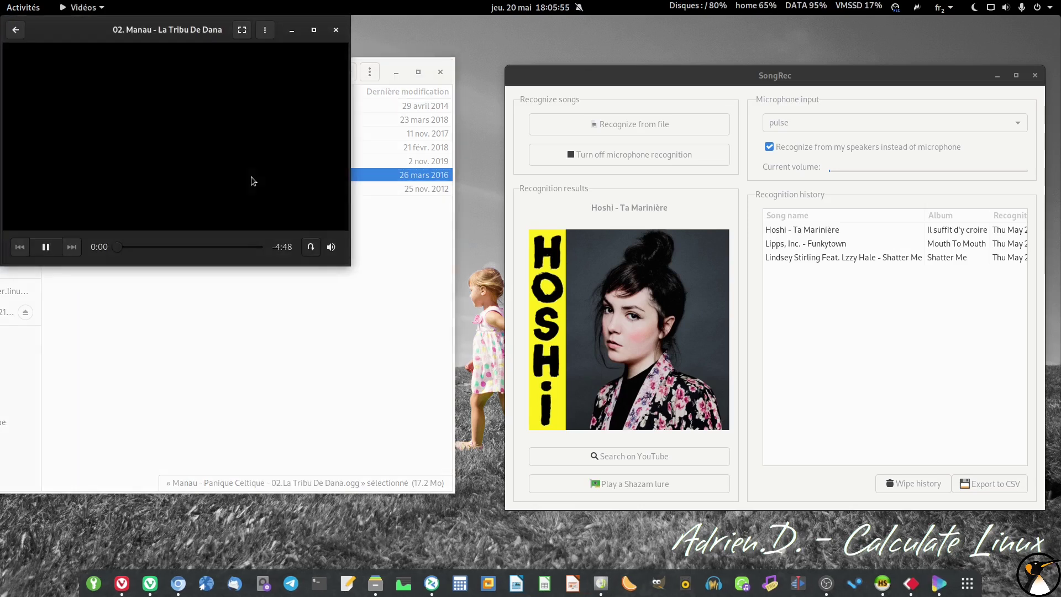
pyautogui.moveTo(168, 31); pyautogui.dragTo(264, 231)
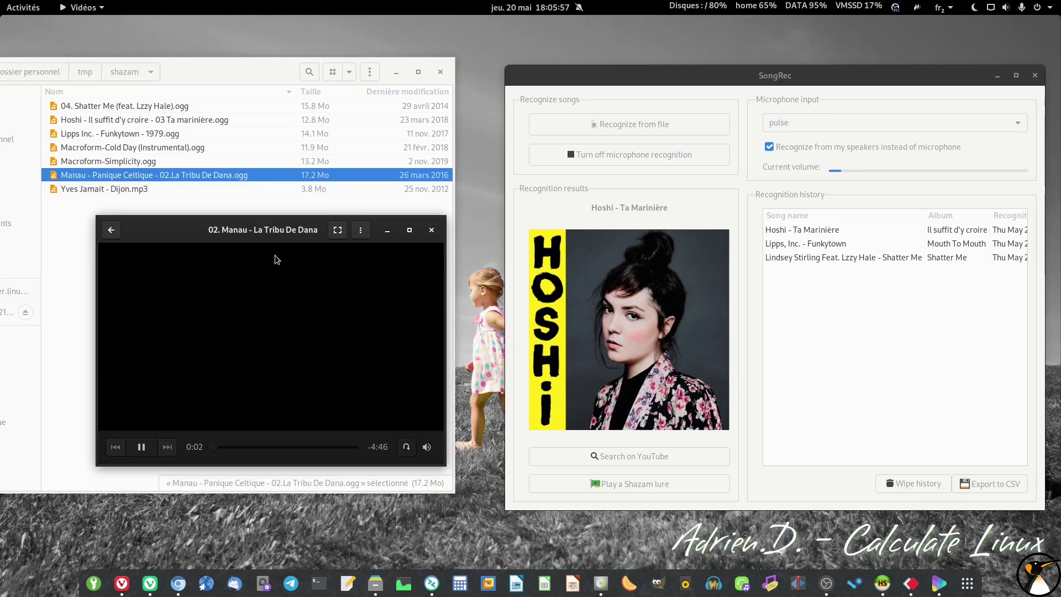
pyautogui.press('XF86AudioRaiseVolume')
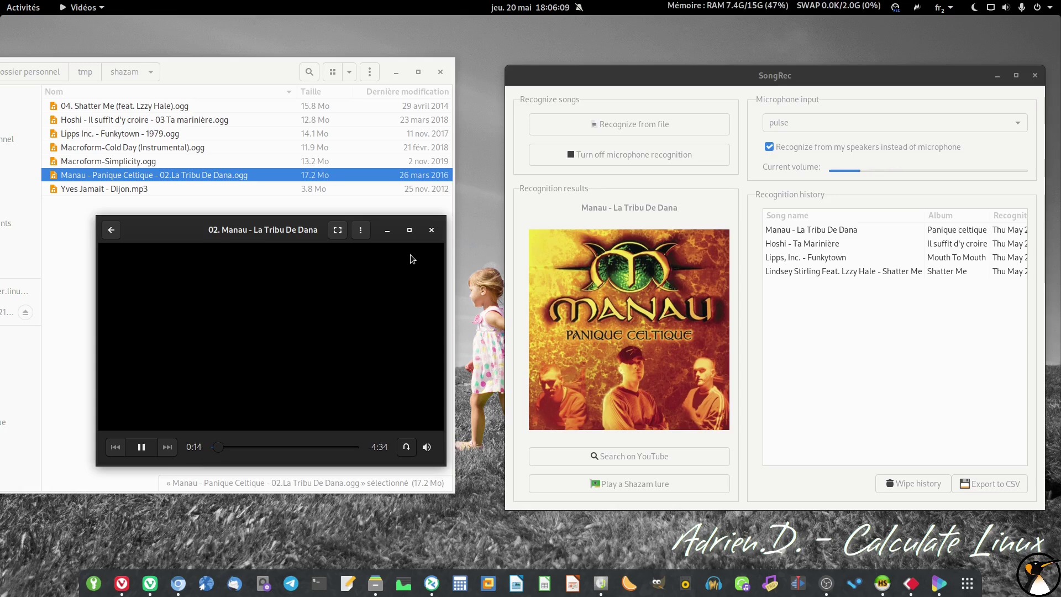
pyautogui.click(434, 231)
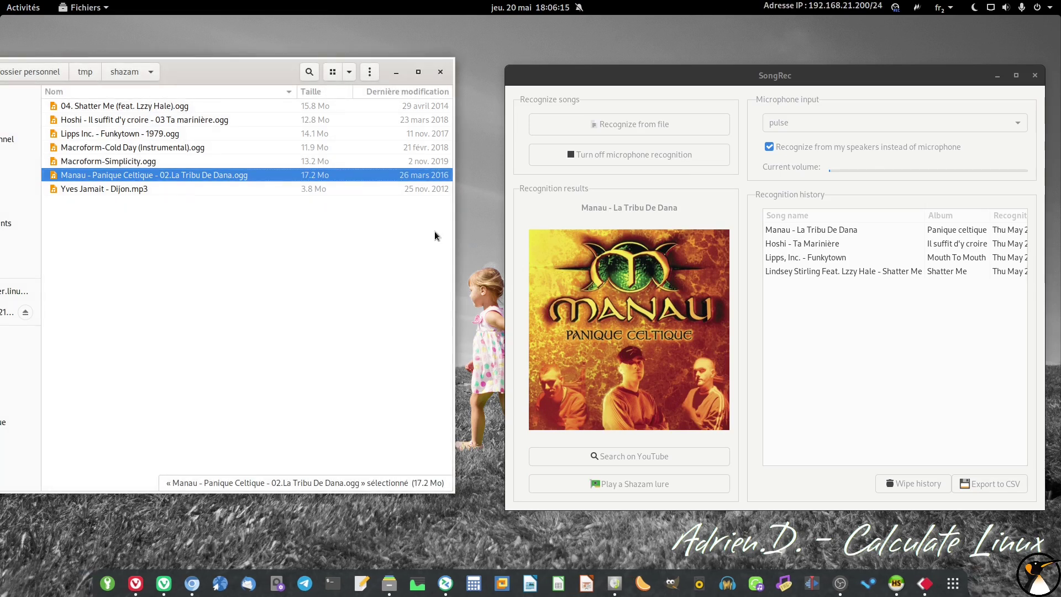
# Step: Play Yves Jamait - Dijon.mp3 for SongRec to recognize, lower the sound volume, and close the player
pyautogui.click(127, 188)
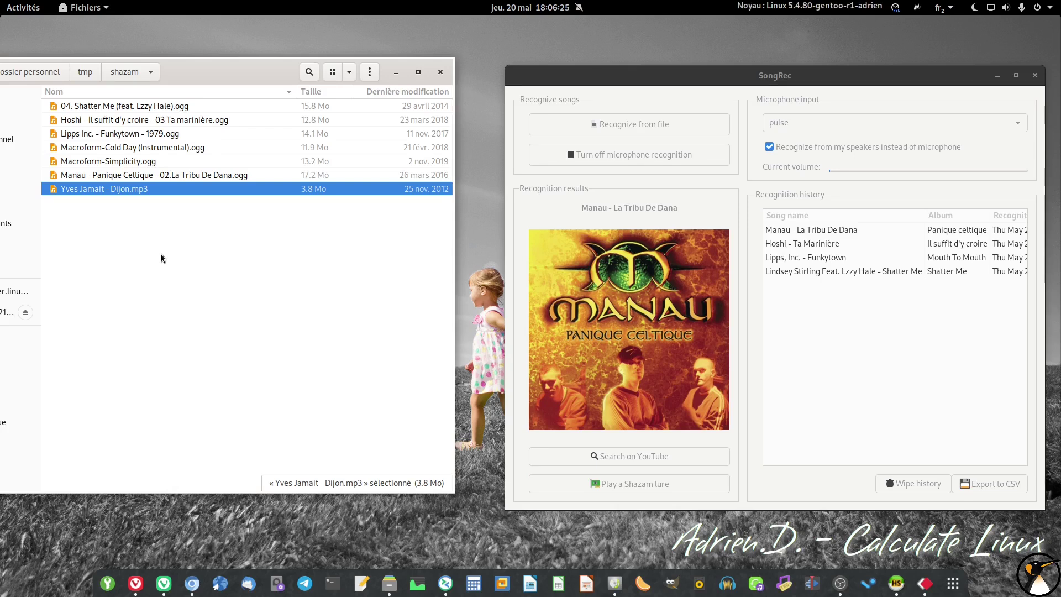
pyautogui.doubleClick(174, 189)
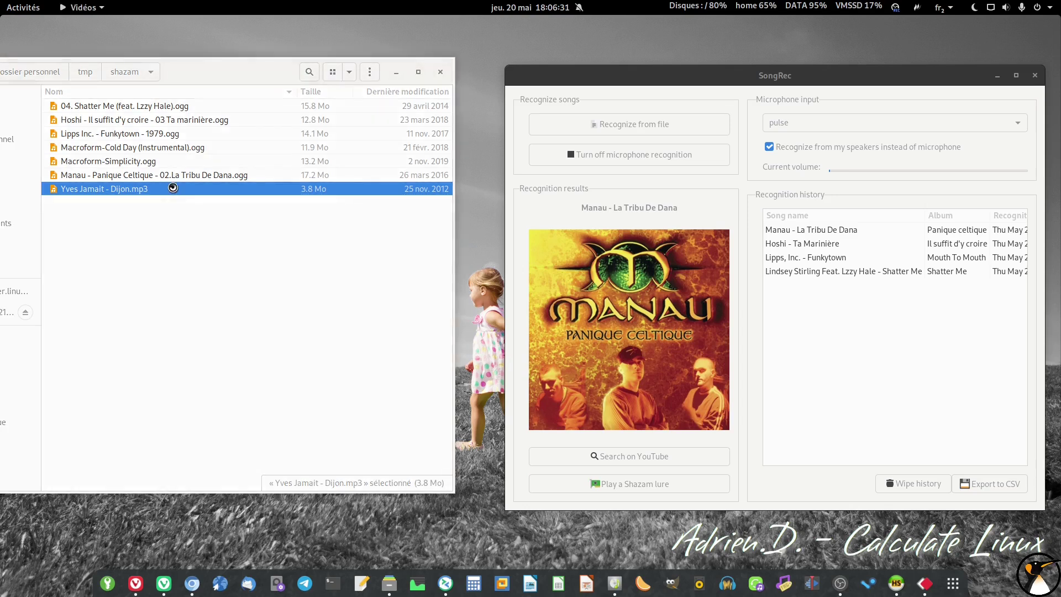
pyautogui.moveTo(155, 32); pyautogui.dragTo(225, 238)
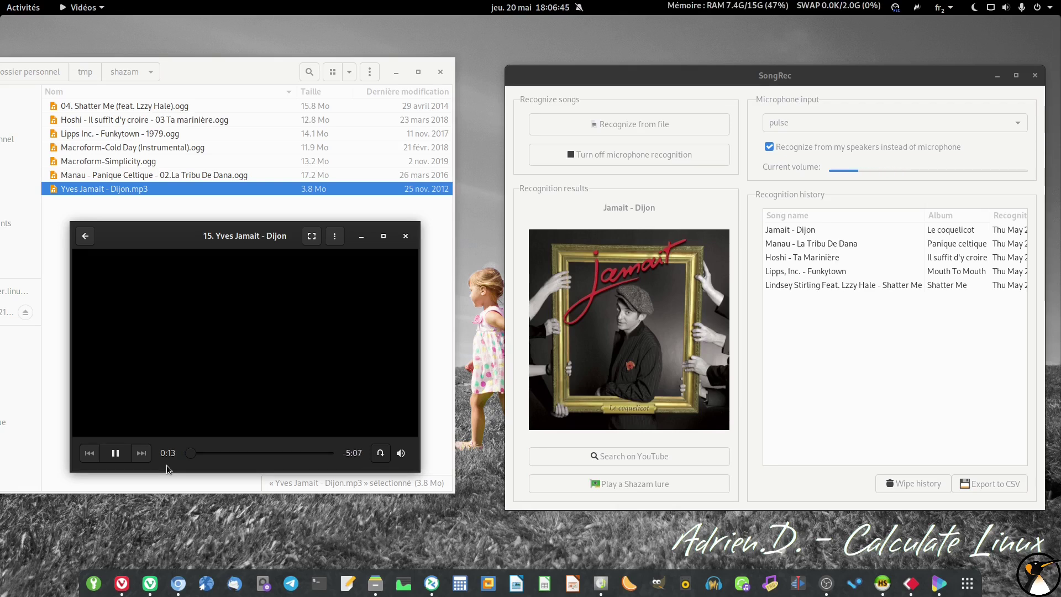
pyautogui.press('XF86AudioLowerVolume')
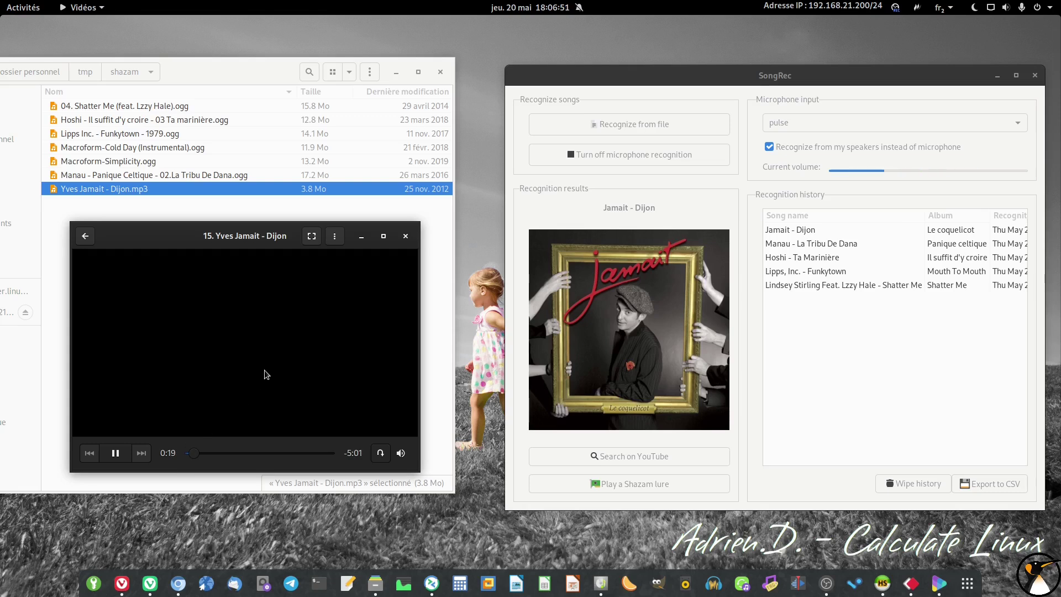
pyautogui.click(405, 236)
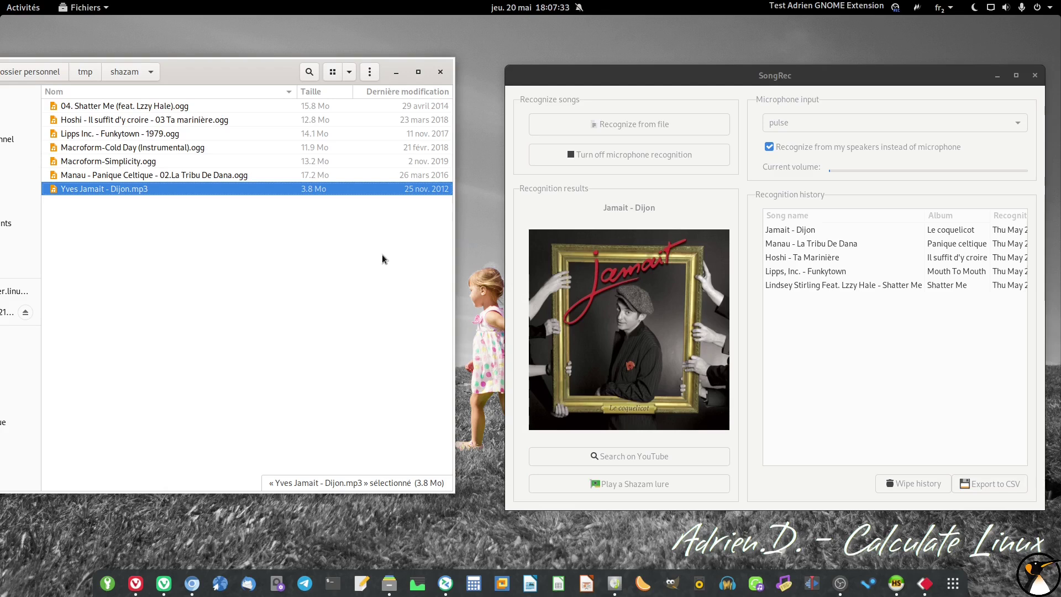
# Step: Close the shazam folder window and move the SongRec window toward the middle of the desktop
pyautogui.click(407, 234)
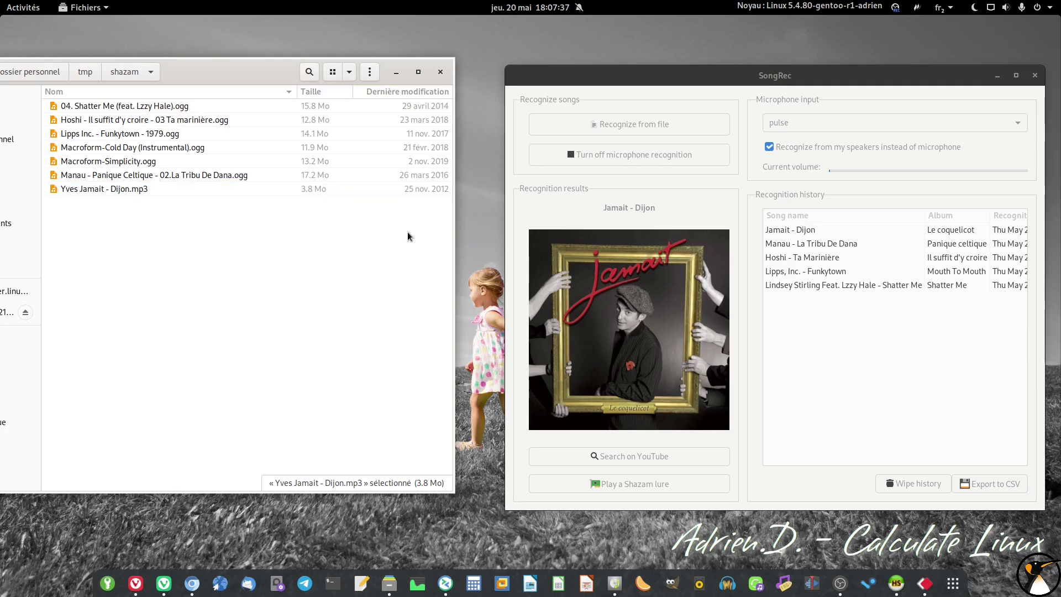
pyautogui.click(441, 71)
pyautogui.moveTo(647, 78); pyautogui.dragTo(490, 74)
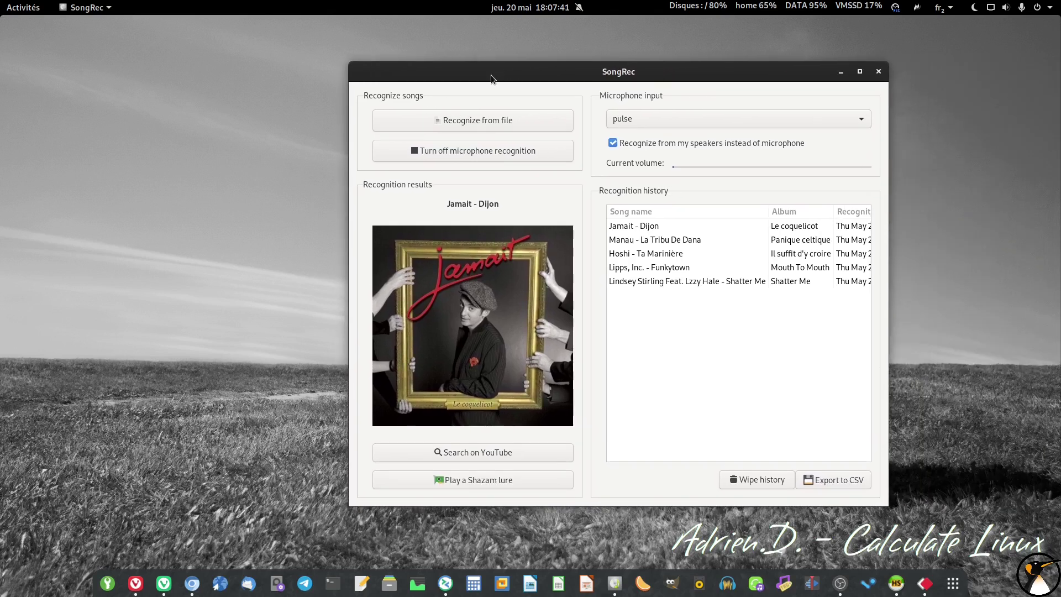